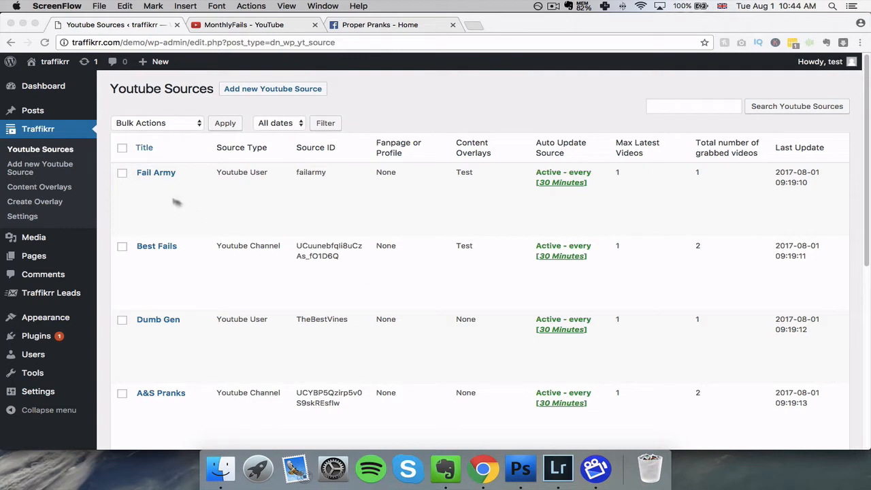
{"action": "left_click", "coordinate": [220, 214]}
{"action": "mouse_move", "coordinate": [207, 214]}
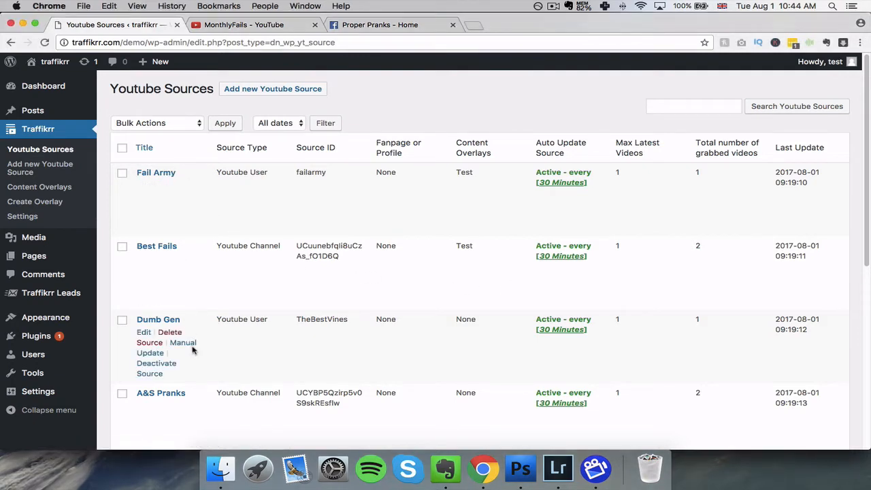
{"action": "mouse_move", "coordinate": [190, 431]}
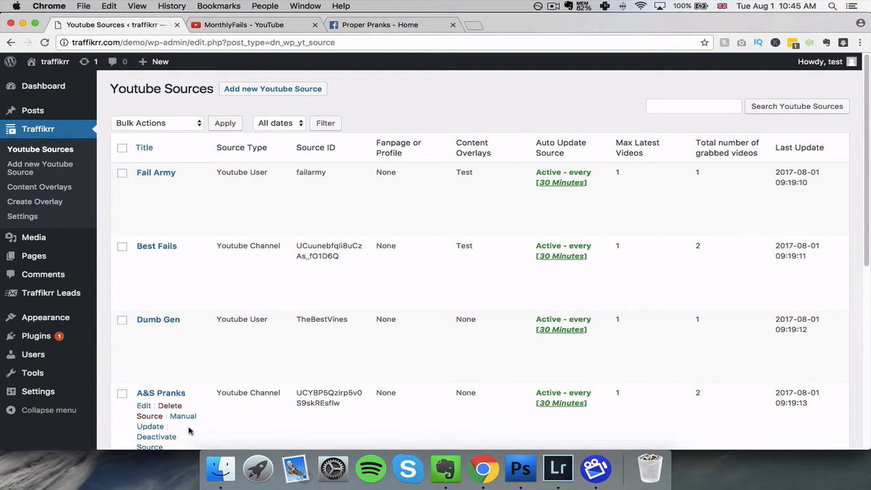
{"action": "mouse_move", "coordinate": [143, 174]}
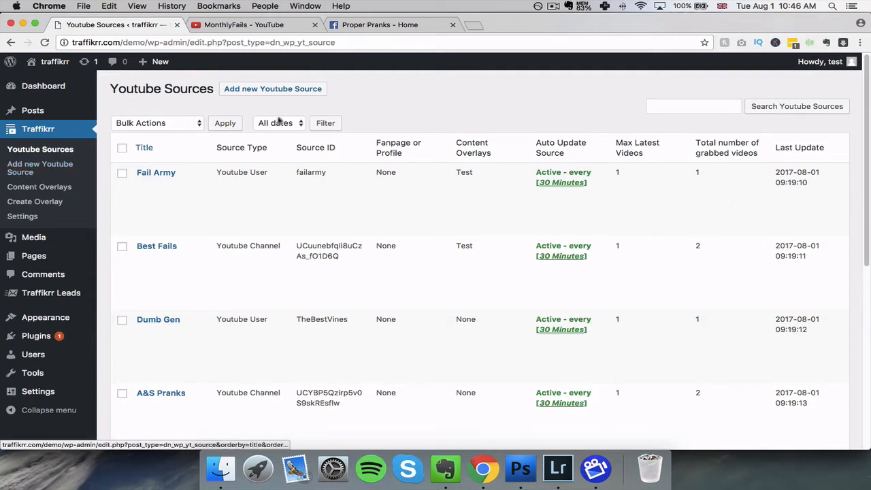
Step: Start a new YouTube source in the Pranks category with the resource name Monthly Fails
{"action": "left_click", "coordinate": [43, 170]}
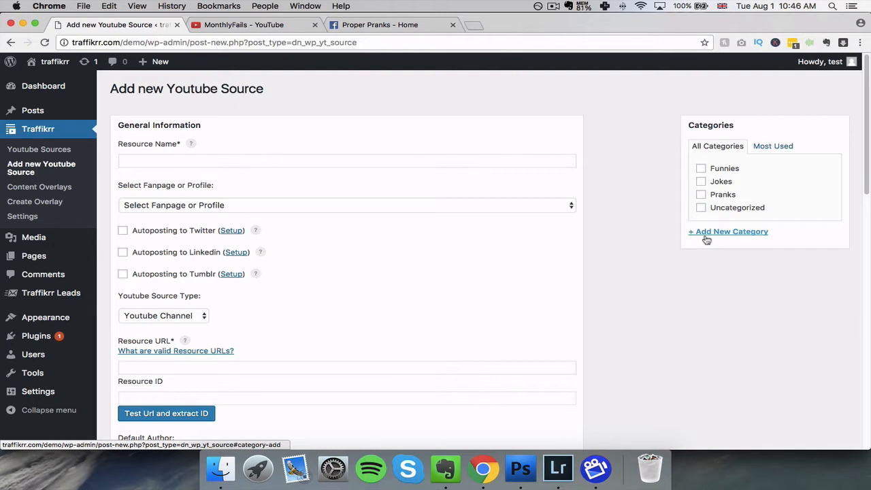
{"action": "left_click", "coordinate": [701, 195]}
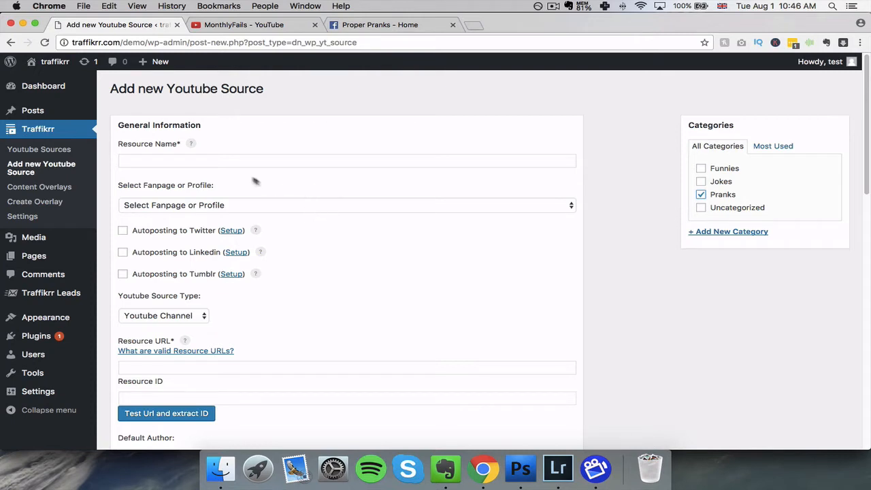
{"action": "left_click", "coordinate": [222, 26]}
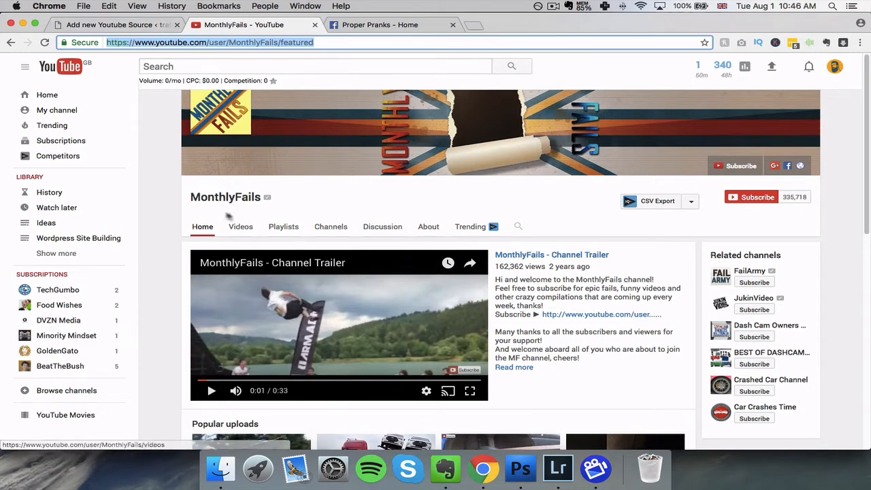
{"action": "left_click", "coordinate": [145, 26]}
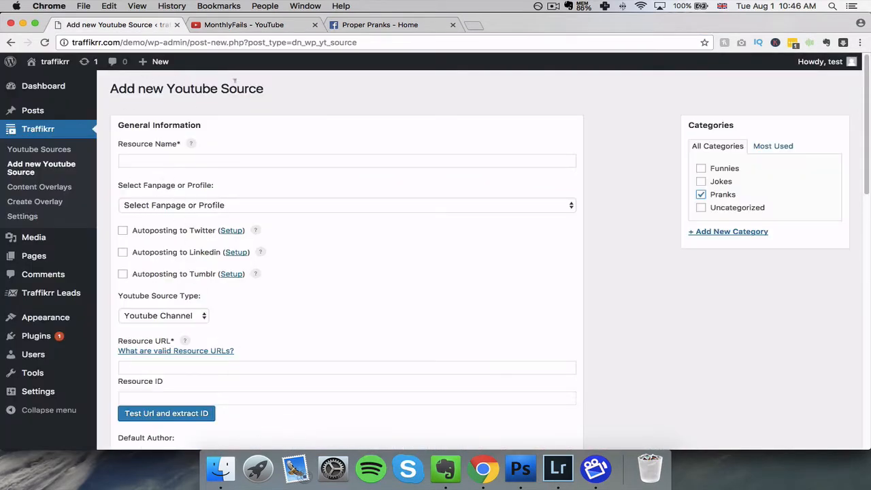
{"action": "left_click", "coordinate": [168, 157]}
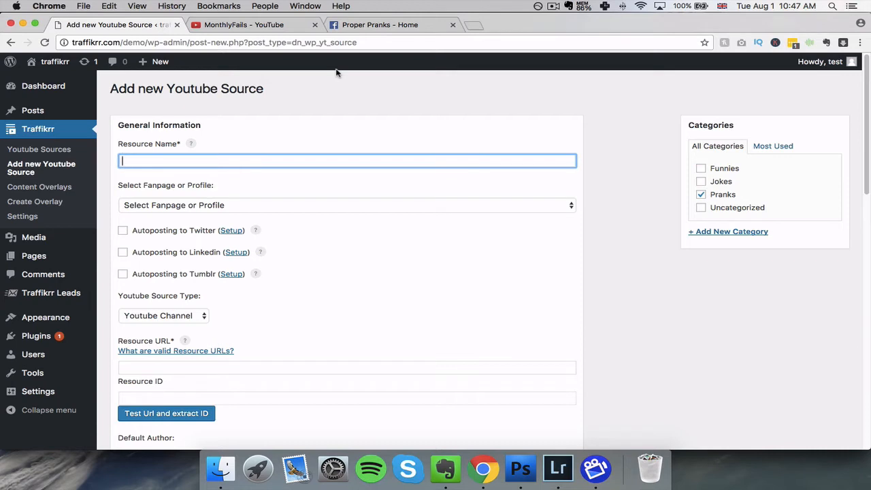
{"action": "type", "text": "Monthly Fails"}
{"action": "left_click", "coordinate": [124, 254]}
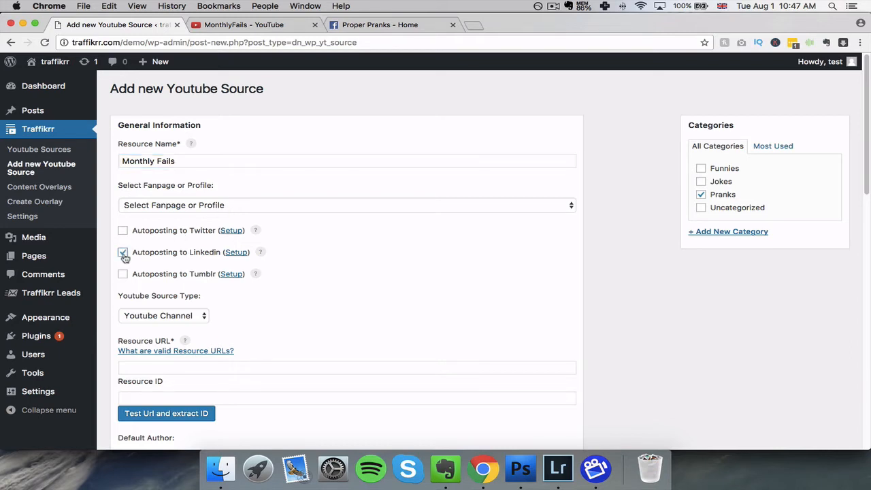
{"action": "left_click", "coordinate": [122, 274]}
{"action": "left_click", "coordinate": [124, 254]}
{"action": "left_click", "coordinate": [123, 274]}
Step: Choose Proper Pranks as the fanpage or profile for the new source
{"action": "left_click", "coordinate": [230, 205]}
{"action": "left_click", "coordinate": [227, 227]}
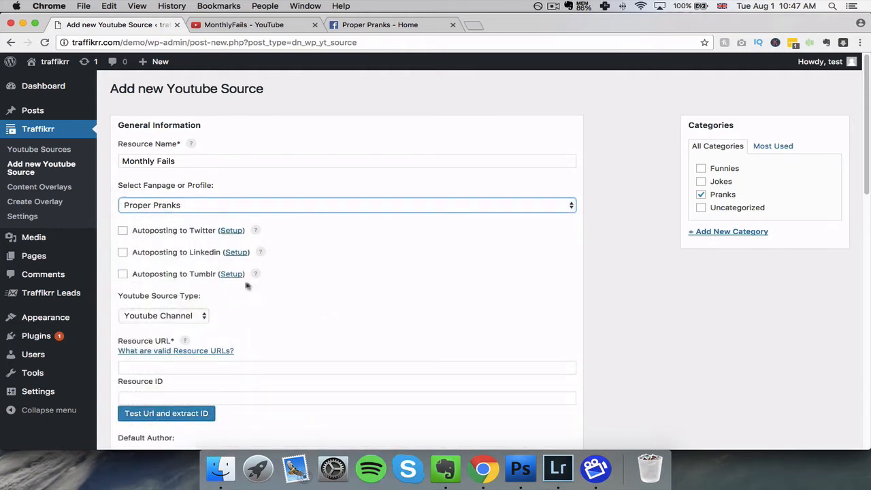
Step: Look over the MonthlyFails channel page on YouTube and copy its web address
{"action": "left_click", "coordinate": [253, 26]}
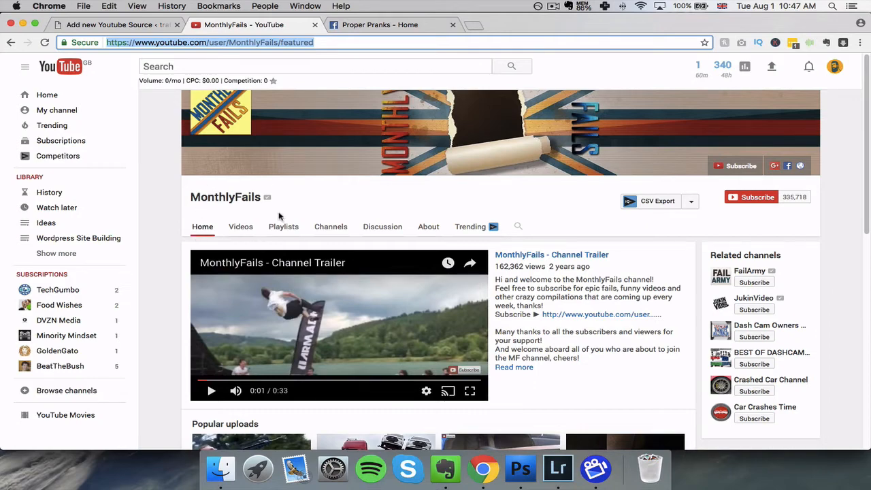
{"action": "scroll", "coordinate": [537, 255], "scroll_direction": "down", "scroll_amount": 3}
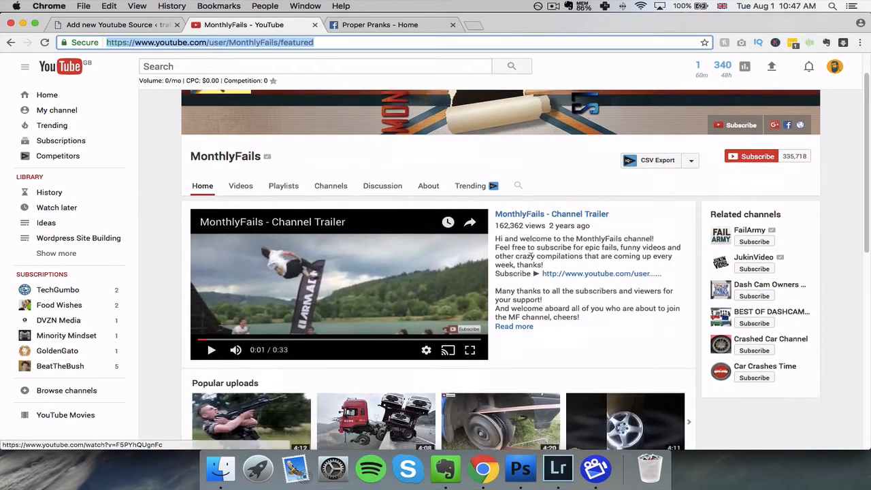
{"action": "scroll", "coordinate": [509, 238], "scroll_direction": "down", "scroll_amount": 3}
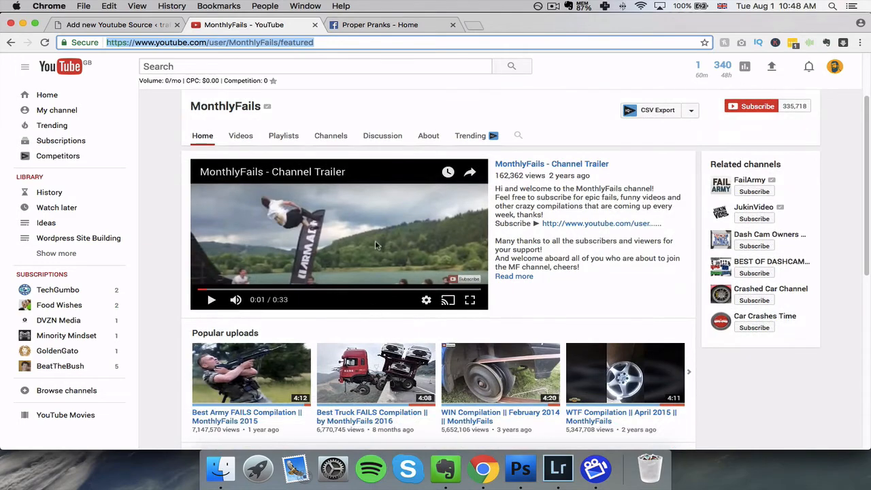
{"action": "scroll", "coordinate": [351, 234], "scroll_direction": "up", "scroll_amount": 6}
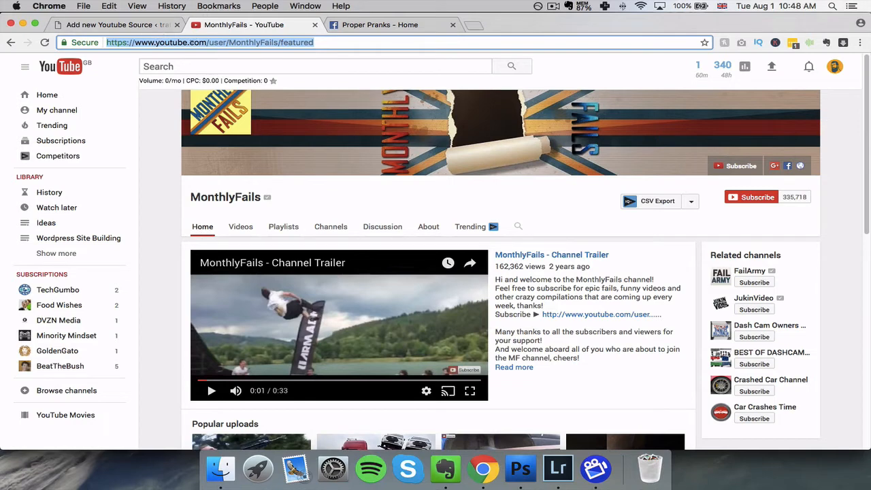
{"action": "left_click", "coordinate": [188, 43]}
{"action": "triple_click", "coordinate": [213, 42]}
{"action": "key", "text": "super+c"}
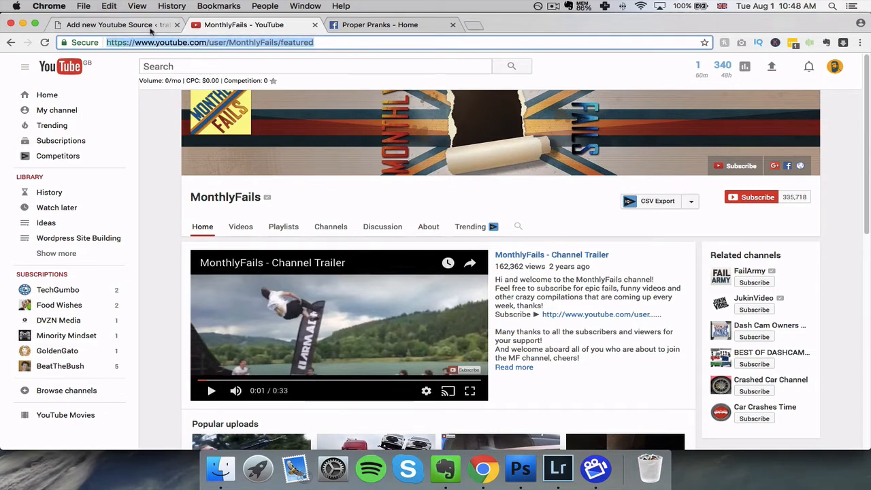
Step: Paste the copied MonthlyFails channel address as the resource URL of the new source
{"action": "left_click", "coordinate": [115, 24]}
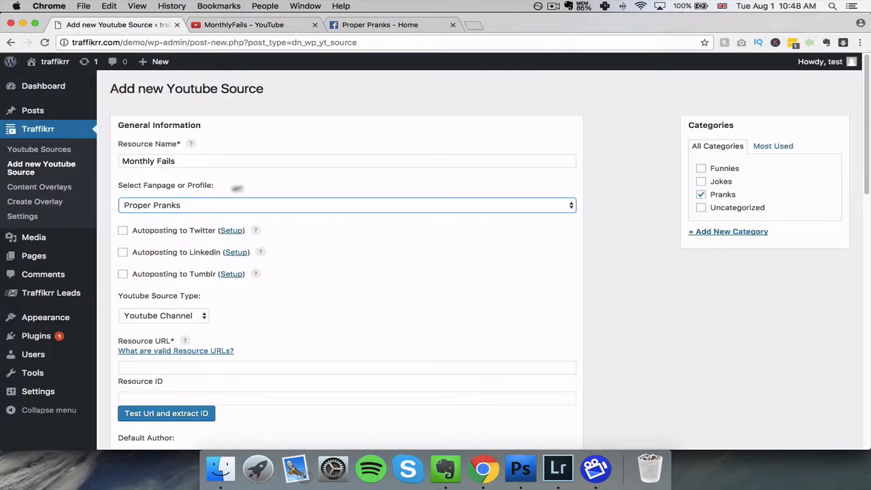
{"action": "left_click", "coordinate": [161, 367]}
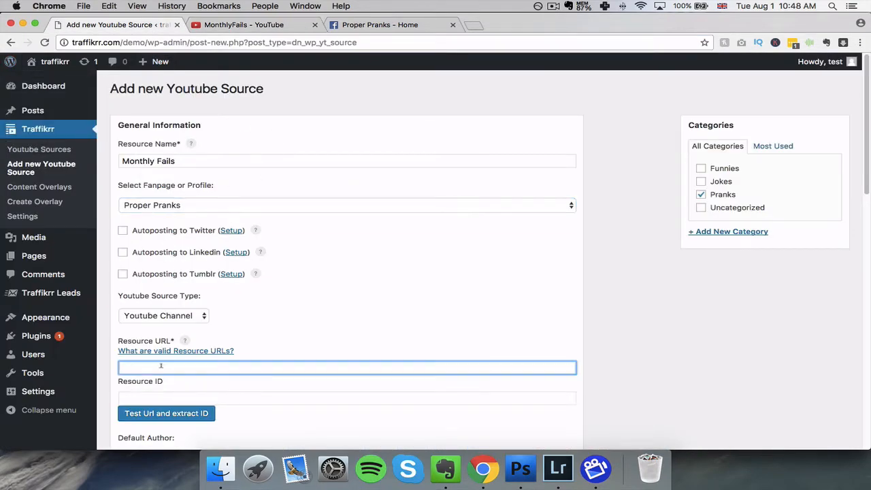
{"action": "key", "text": "super+v"}
Step: Set the source type to Youtube User, then test the resource URL and extract its ID
{"action": "scroll", "coordinate": [417, 331], "scroll_direction": "down", "scroll_amount": 3}
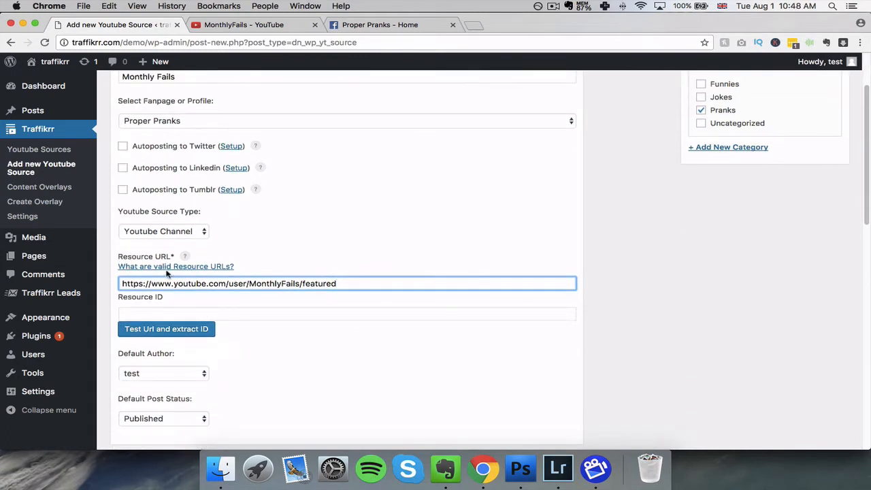
{"action": "left_click", "coordinate": [201, 233]}
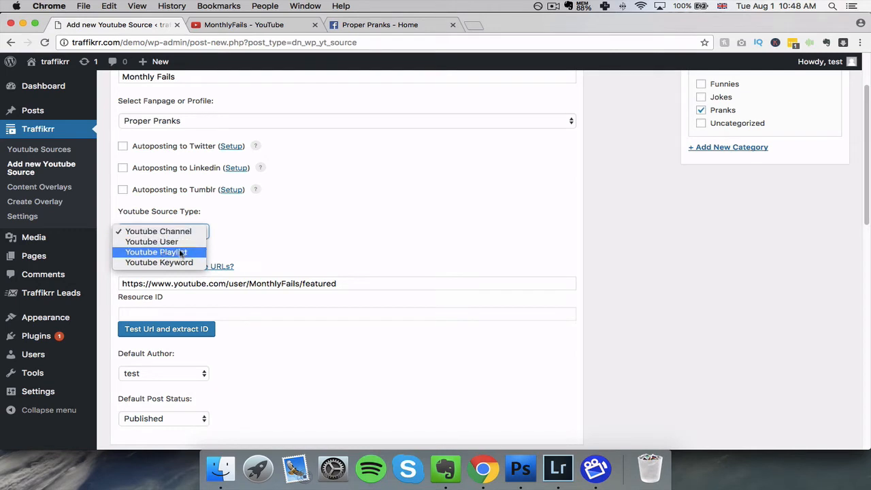
{"action": "left_click", "coordinate": [183, 244]}
{"action": "left_click", "coordinate": [278, 256]}
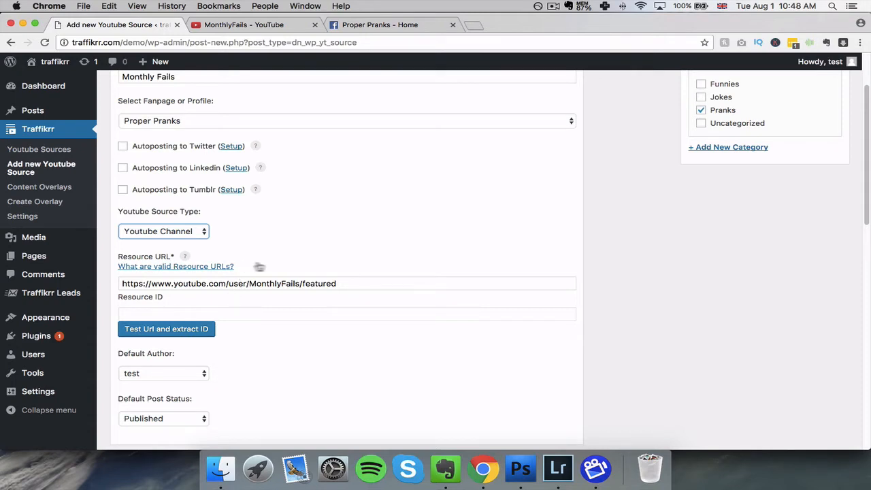
{"action": "left_click", "coordinate": [202, 232]}
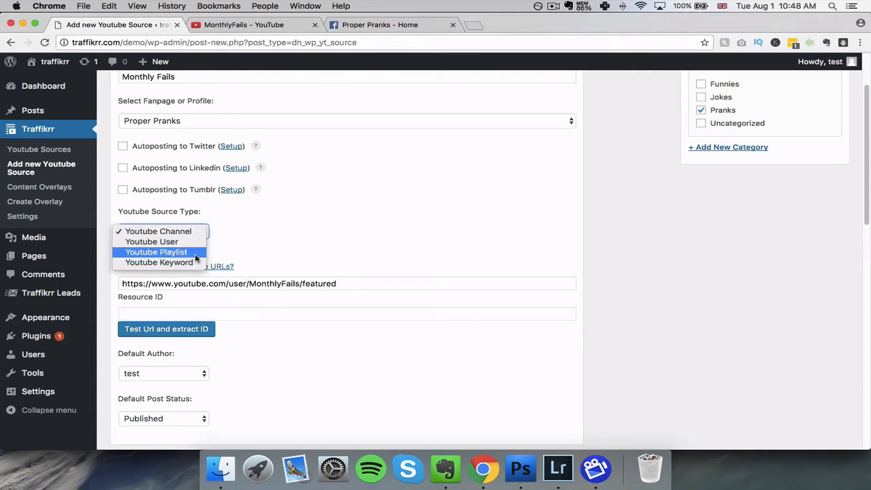
{"action": "left_click", "coordinate": [192, 242]}
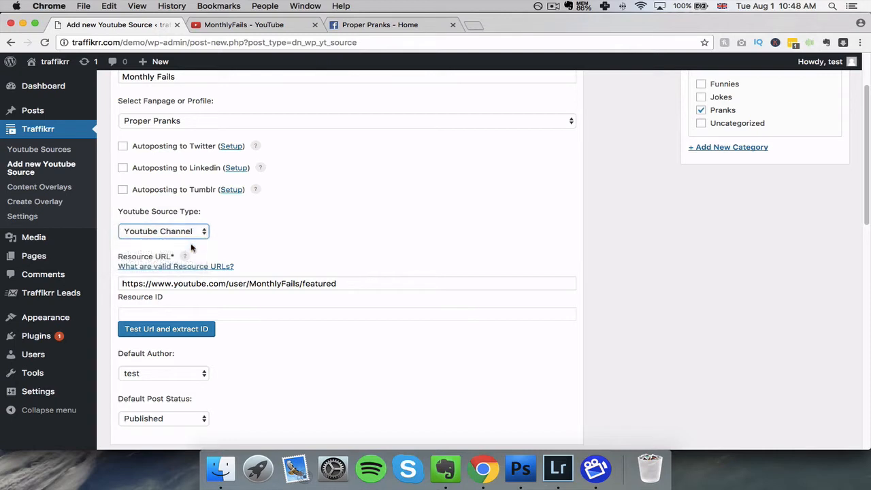
{"action": "left_click", "coordinate": [173, 332]}
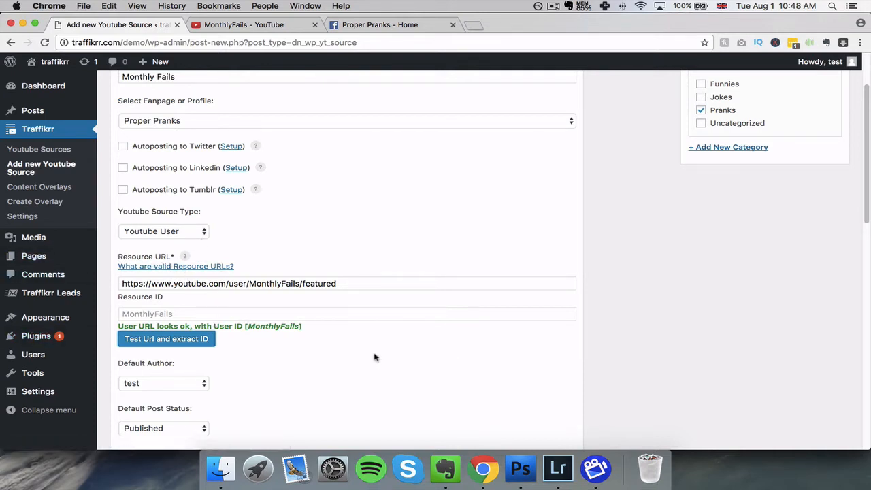
Step: Examine the available choices for the default author and the default post status
{"action": "scroll", "coordinate": [374, 357], "scroll_direction": "down", "scroll_amount": 4}
{"action": "scroll", "coordinate": [375, 357], "scroll_direction": "up", "scroll_amount": 3}
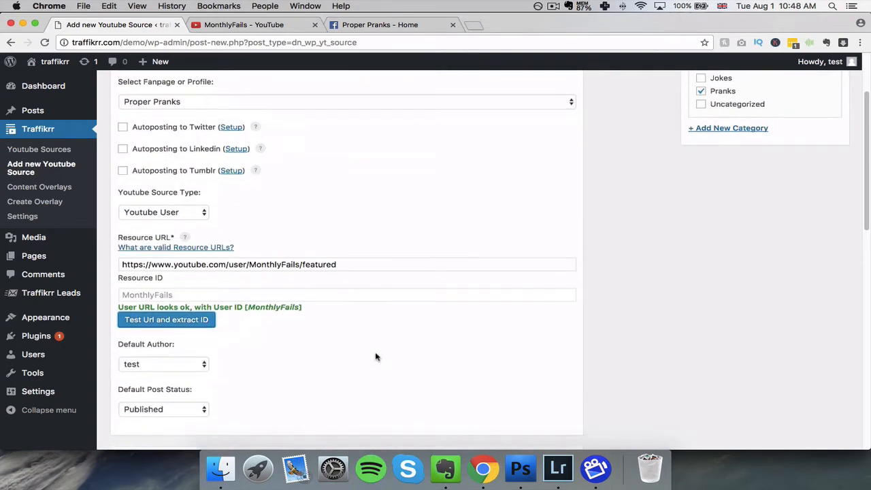
{"action": "scroll", "coordinate": [375, 357], "scroll_direction": "down", "scroll_amount": 1}
{"action": "left_click", "coordinate": [190, 340]}
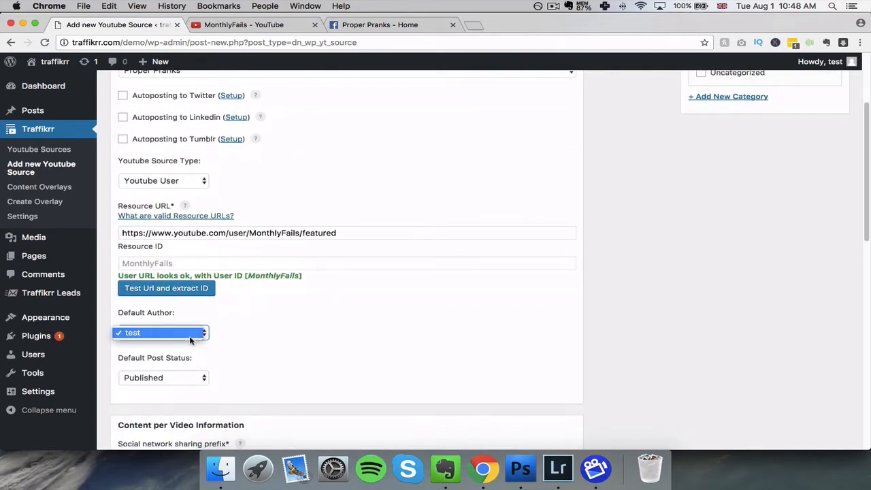
{"action": "left_click", "coordinate": [225, 335]}
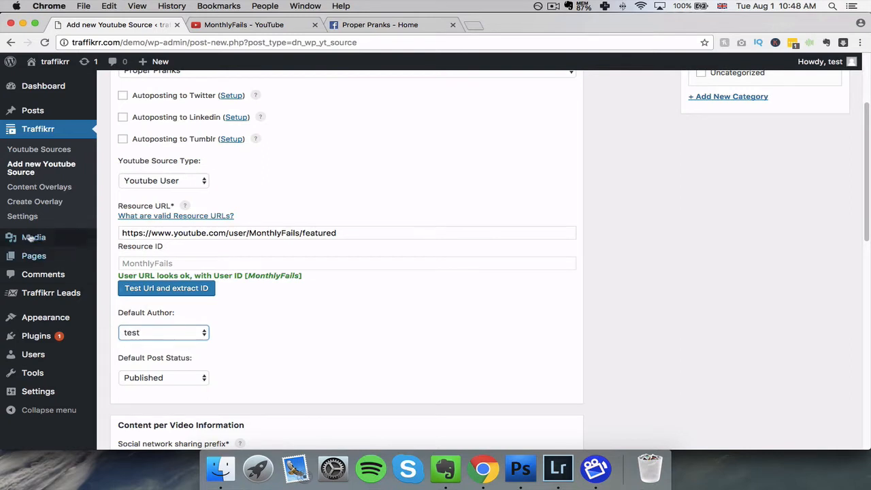
{"action": "mouse_move", "coordinate": [35, 355]}
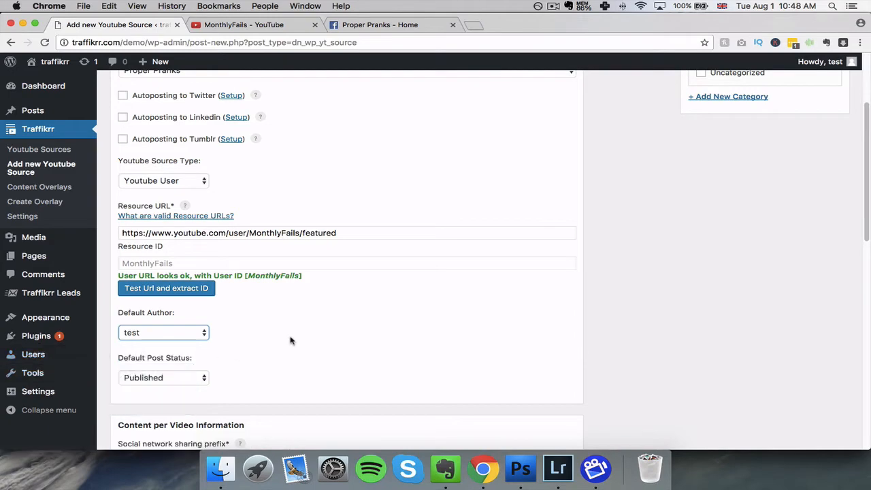
{"action": "scroll", "coordinate": [285, 343], "scroll_direction": "down", "scroll_amount": 1}
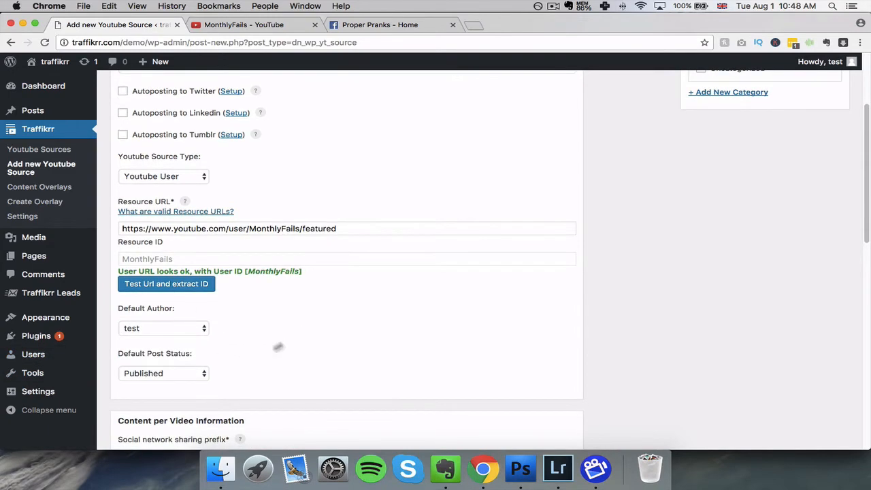
{"action": "left_click", "coordinate": [192, 374]}
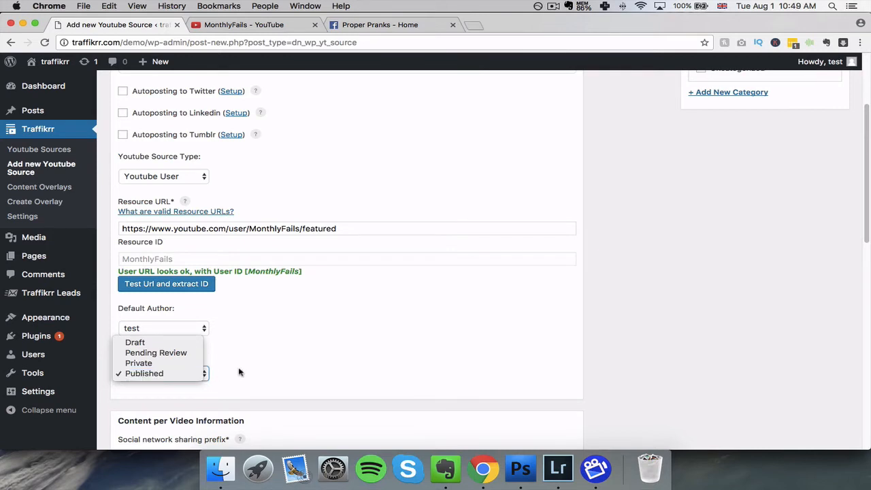
{"action": "left_click", "coordinate": [215, 368]}
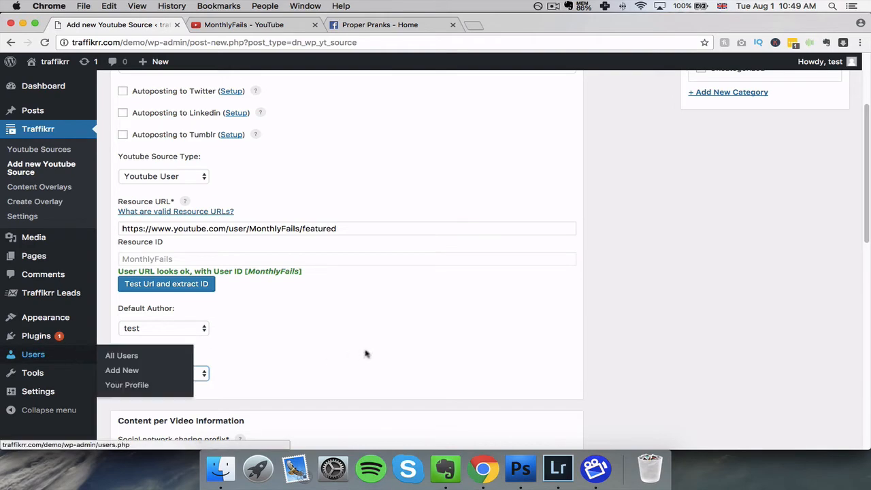
Step: Enter "How funny is this? Share if you like" as the social network sharing prefix
{"action": "scroll", "coordinate": [337, 350], "scroll_direction": "down", "scroll_amount": 1}
{"action": "scroll", "coordinate": [337, 349], "scroll_direction": "down", "scroll_amount": 1}
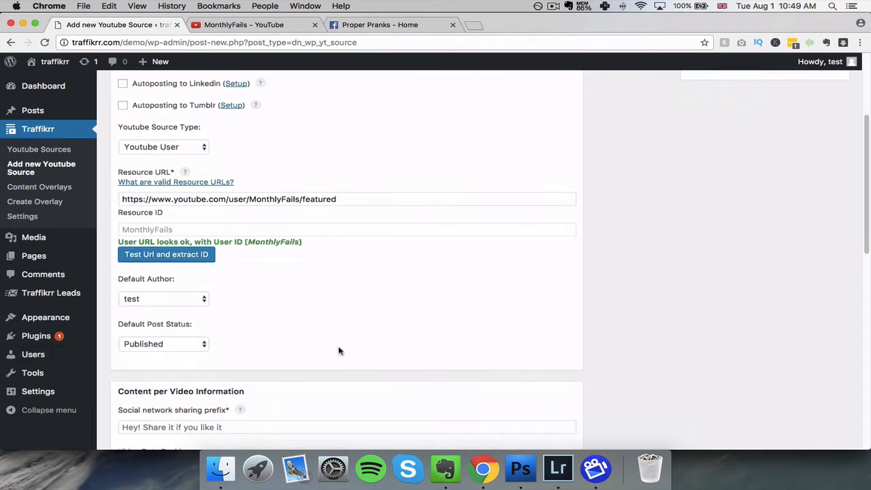
{"action": "scroll", "coordinate": [341, 351], "scroll_direction": "down", "scroll_amount": 8}
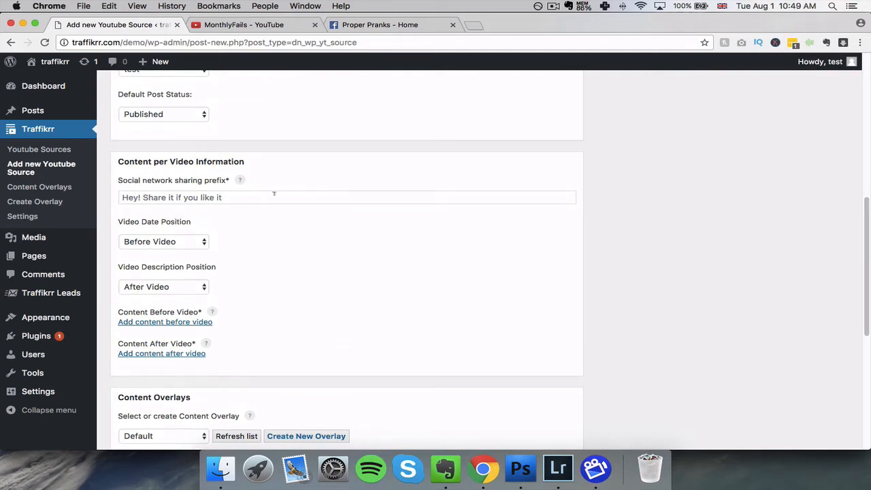
{"action": "left_click", "coordinate": [170, 197]}
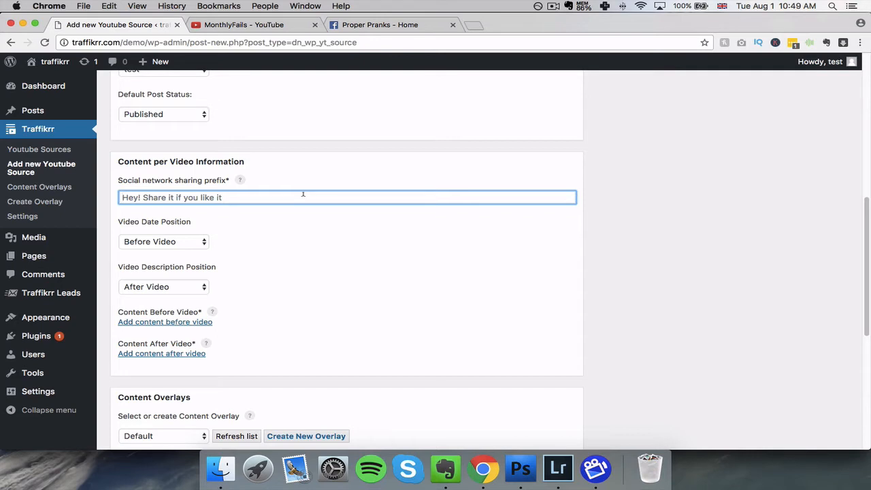
{"action": "type", "text": "Ho"}
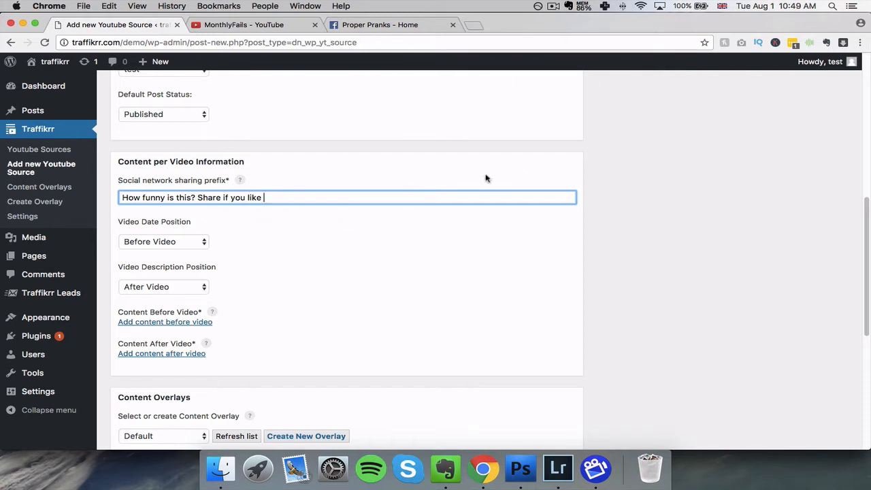
Step: Check the video date position choices, then review the publish date and full description of MonthlyFails' "FAILS Compilation || July 2017" video on YouTube
{"action": "left_click", "coordinate": [162, 242]}
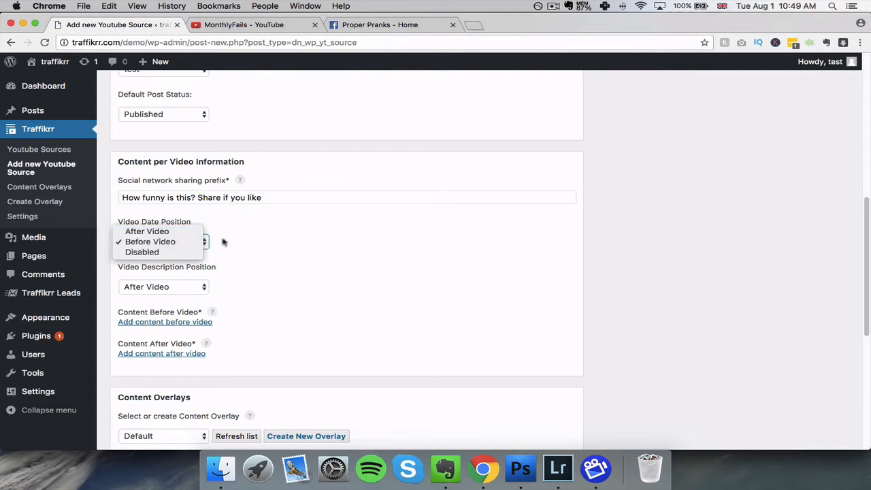
{"action": "left_click", "coordinate": [243, 241]}
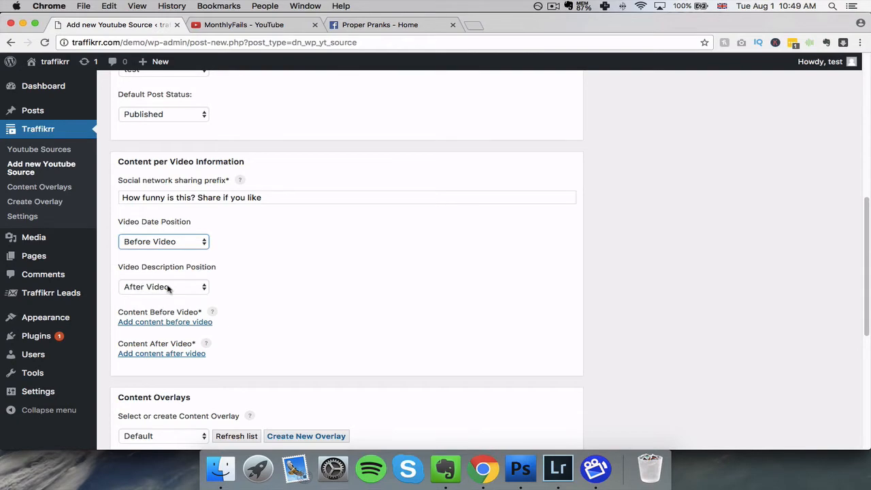
{"action": "left_click", "coordinate": [227, 27]}
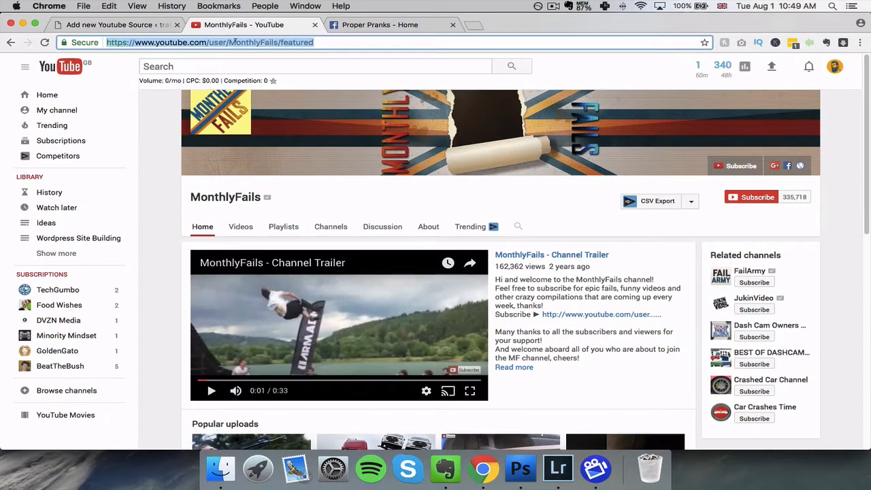
{"action": "key", "text": "XF86AudioMute"}
{"action": "scroll", "coordinate": [244, 222], "scroll_direction": "down", "scroll_amount": 1}
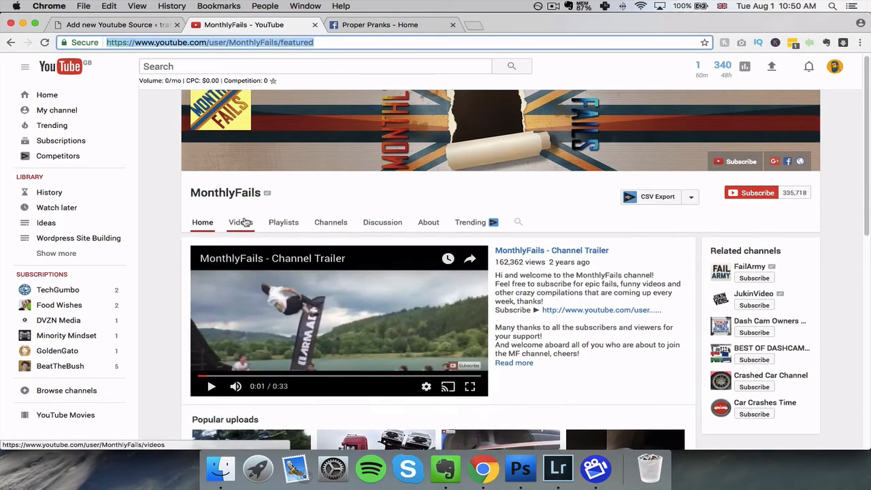
{"action": "left_click", "coordinate": [241, 222]}
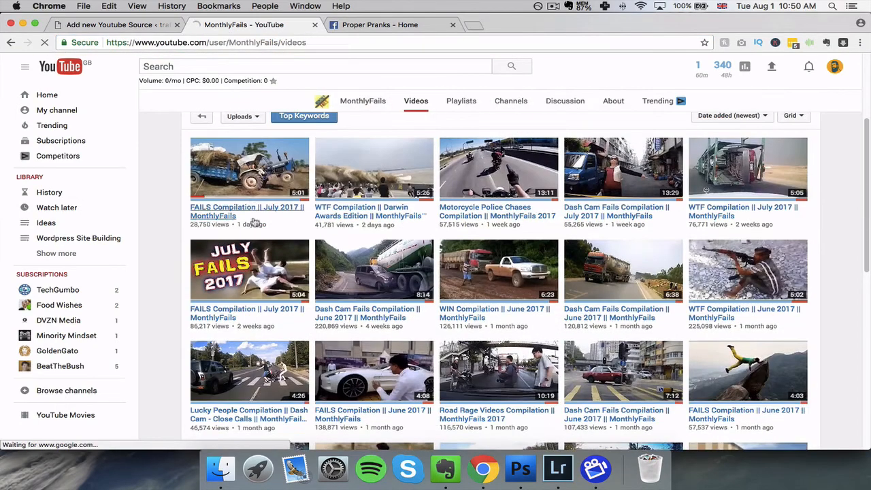
{"action": "left_click", "coordinate": [253, 219]}
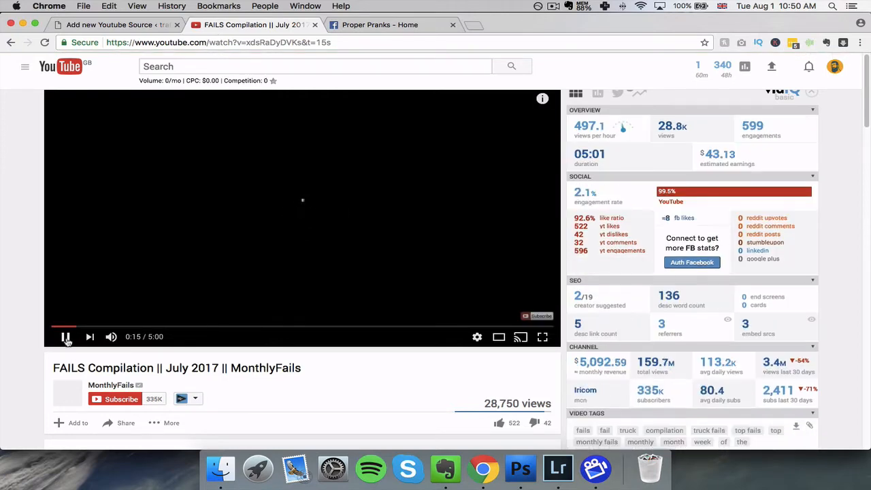
{"action": "left_click", "coordinate": [66, 338]}
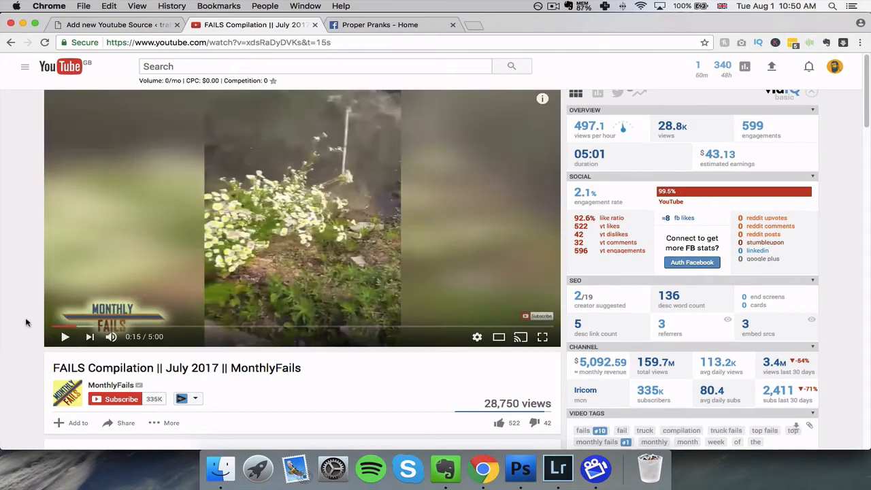
{"action": "scroll", "coordinate": [25, 318], "scroll_direction": "down", "scroll_amount": 2}
{"action": "scroll", "coordinate": [25, 320], "scroll_direction": "down", "scroll_amount": 5}
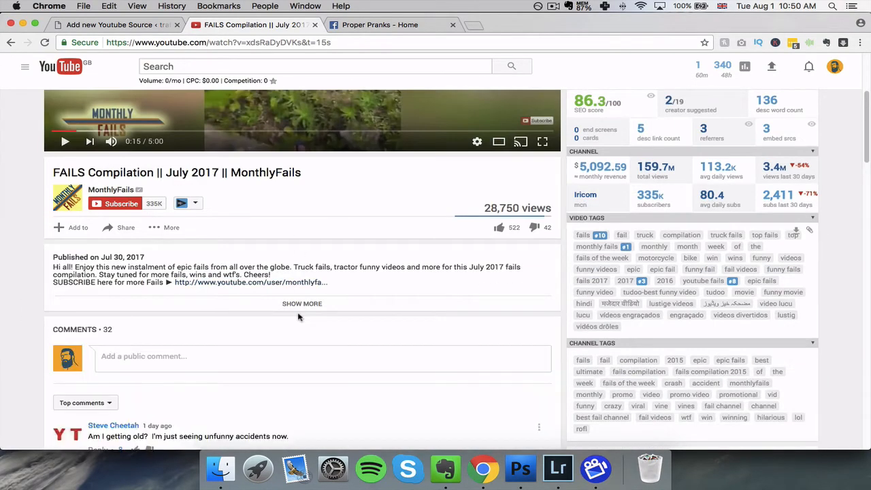
{"action": "left_click", "coordinate": [300, 304]}
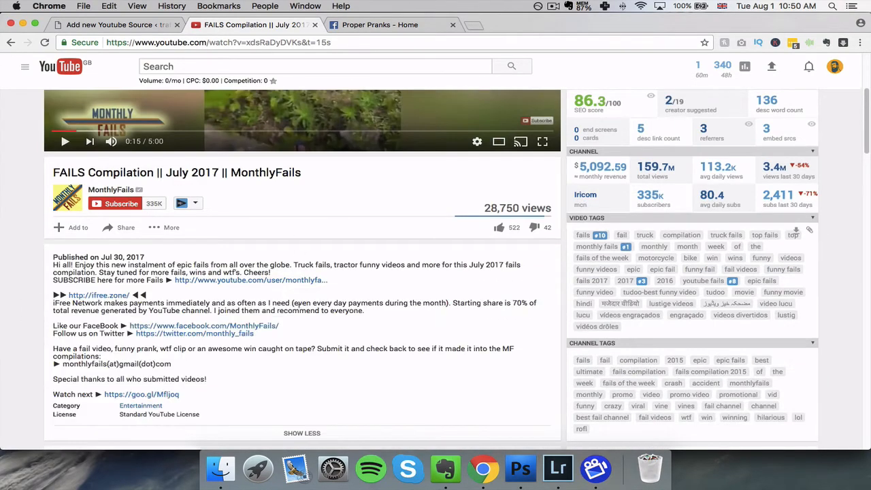
{"action": "scroll", "coordinate": [379, 347], "scroll_direction": "down", "scroll_amount": 1}
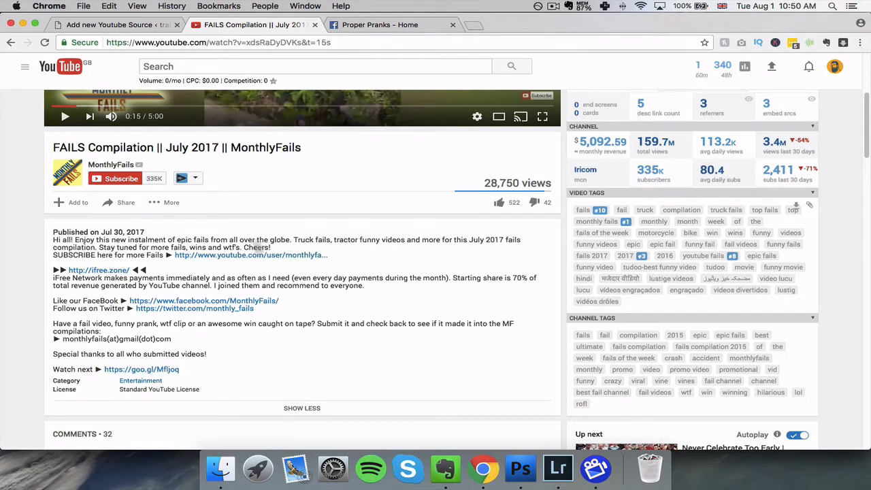
Step: Return to the new YouTube source form and set the Video Date Position to Disabled
{"action": "left_click", "coordinate": [157, 26]}
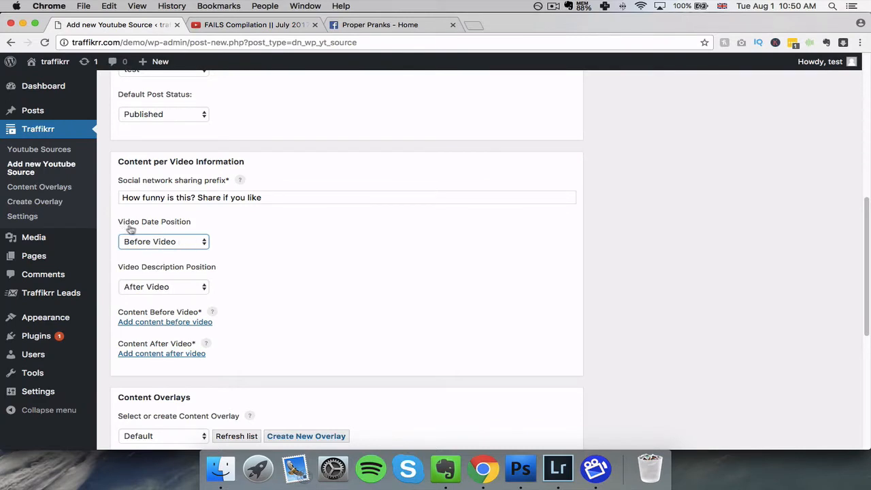
{"action": "left_click", "coordinate": [192, 246]}
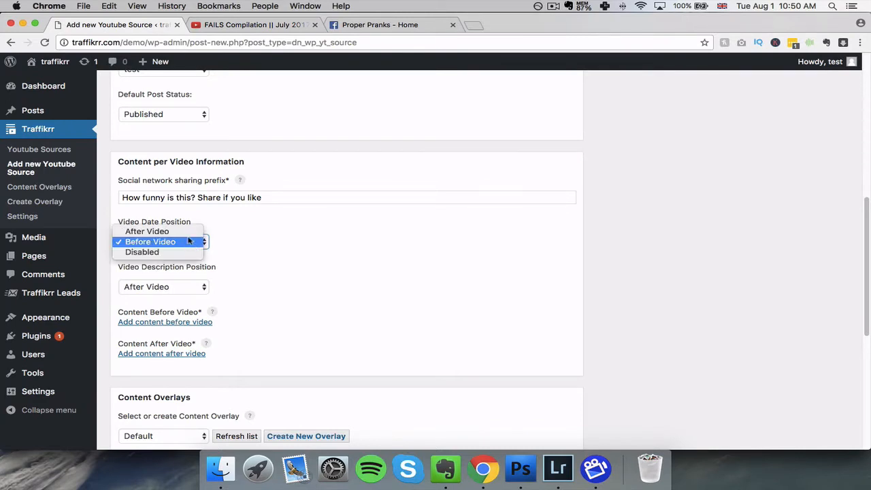
{"action": "left_click", "coordinate": [150, 253]}
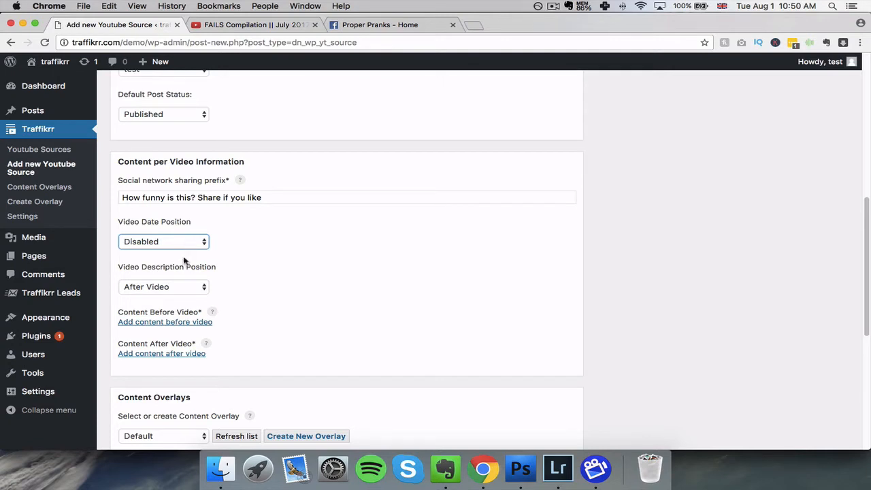
Step: Open the Traffikrr settings in a separate tab and set Spin Text to Built in under the general settings
{"action": "right_click", "coordinate": [31, 217]}
{"action": "left_click", "coordinate": [57, 223]}
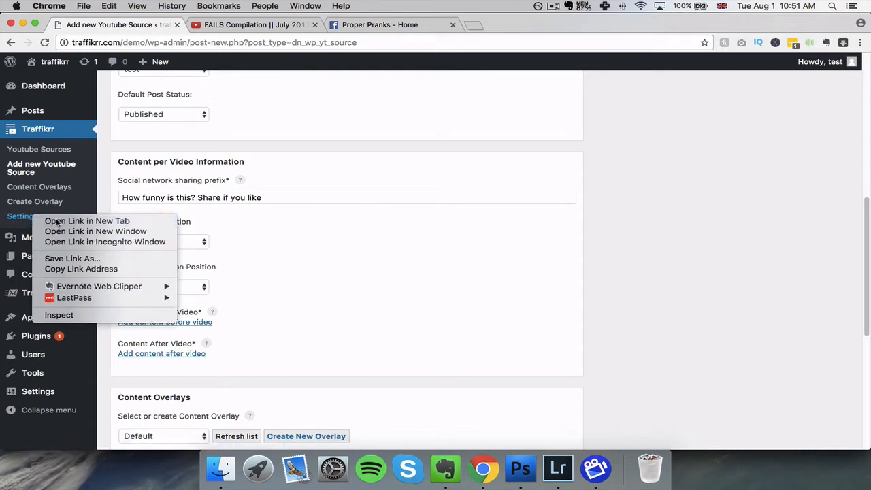
{"action": "left_click", "coordinate": [239, 26]}
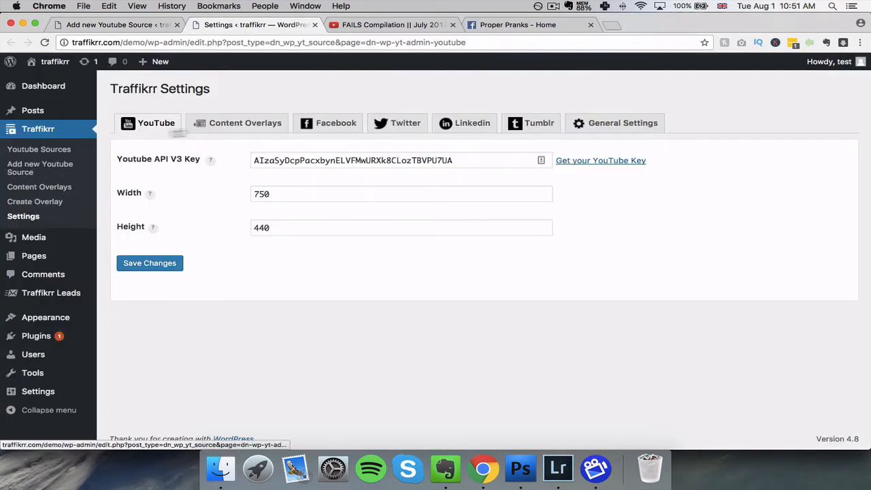
{"action": "left_click", "coordinate": [605, 130]}
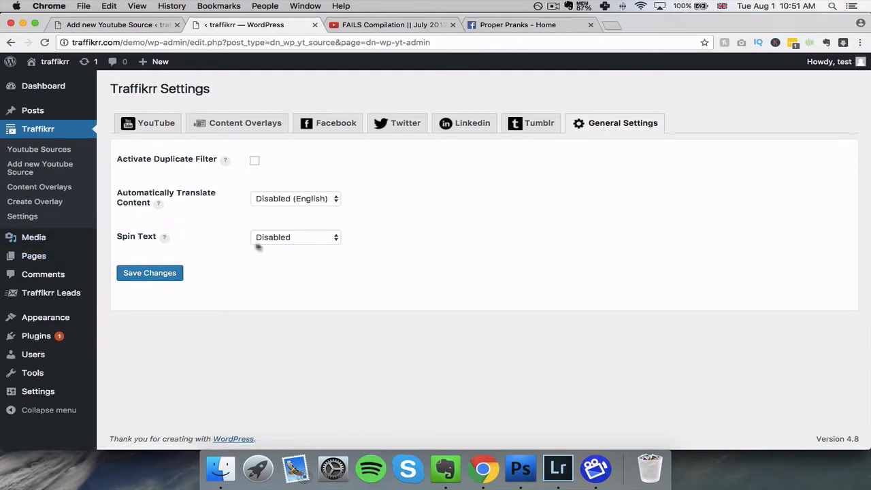
{"action": "left_click", "coordinate": [286, 239]}
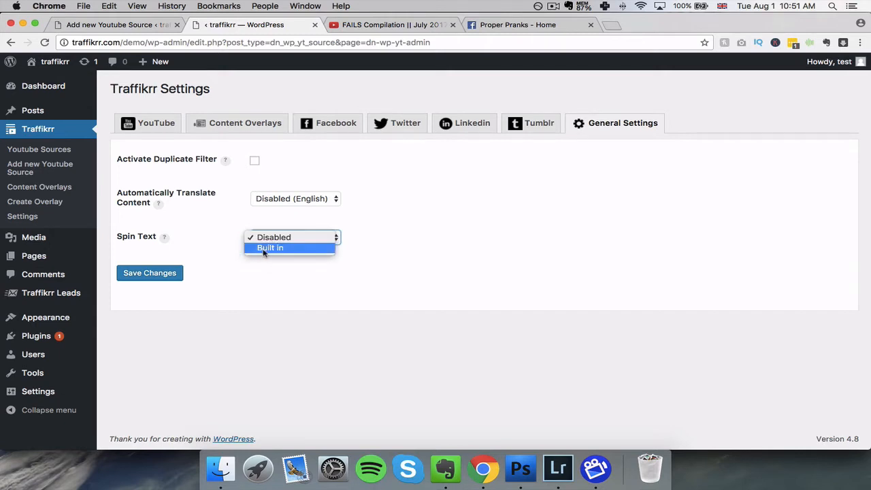
{"action": "left_click", "coordinate": [264, 249]}
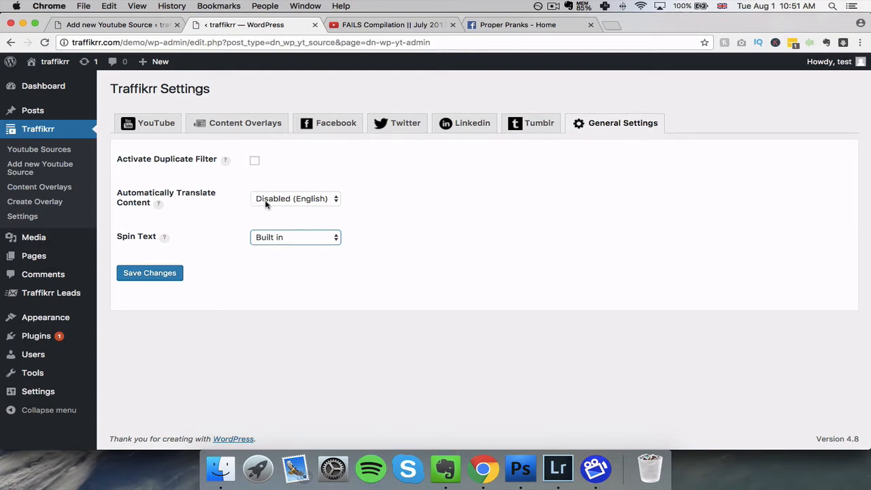
Step: Set the Automatically Translate Content language to English in the Traffikrr general settings
{"action": "left_click", "coordinate": [290, 204]}
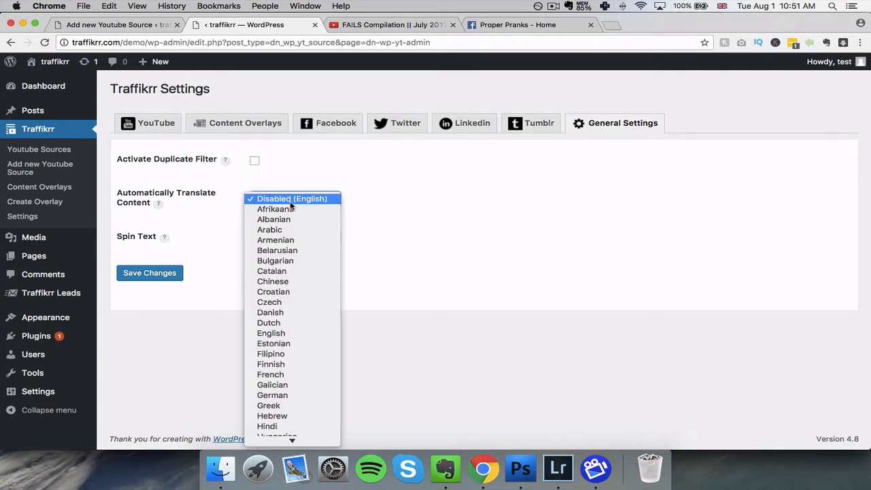
{"action": "scroll", "coordinate": [291, 292], "scroll_direction": "down", "scroll_amount": 5}
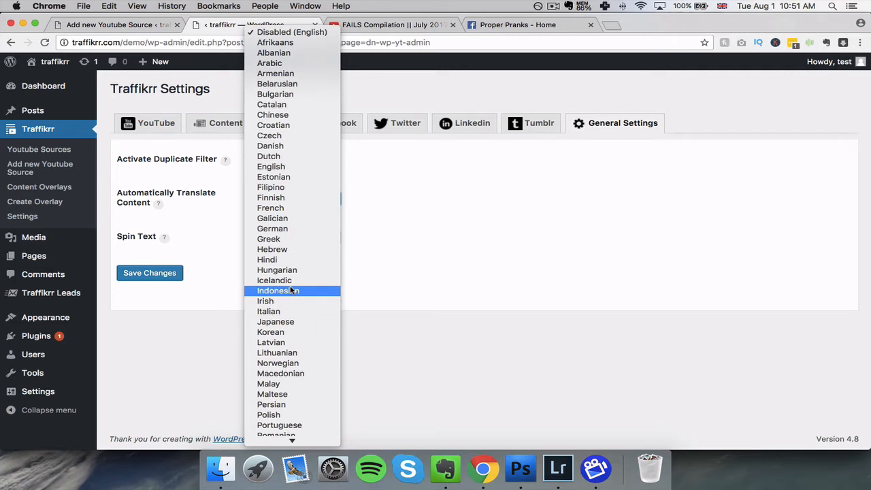
{"action": "scroll", "coordinate": [291, 290], "scroll_direction": "down", "scroll_amount": 1}
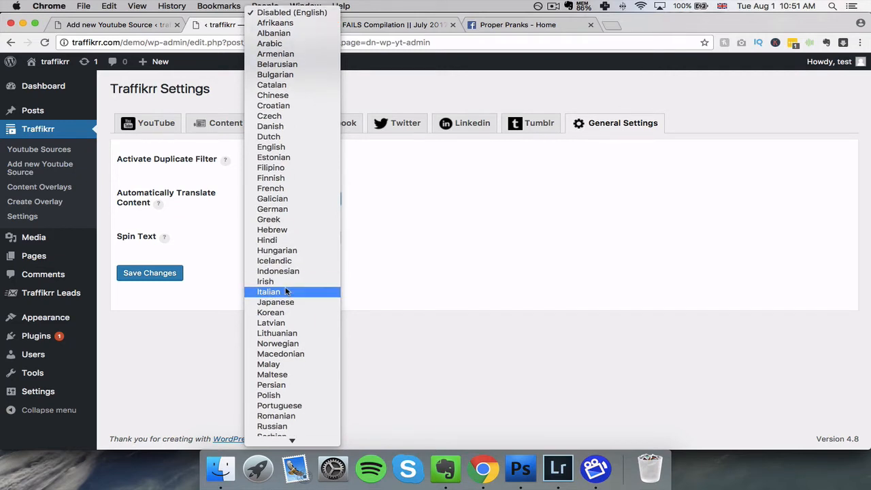
{"action": "left_click", "coordinate": [284, 148]}
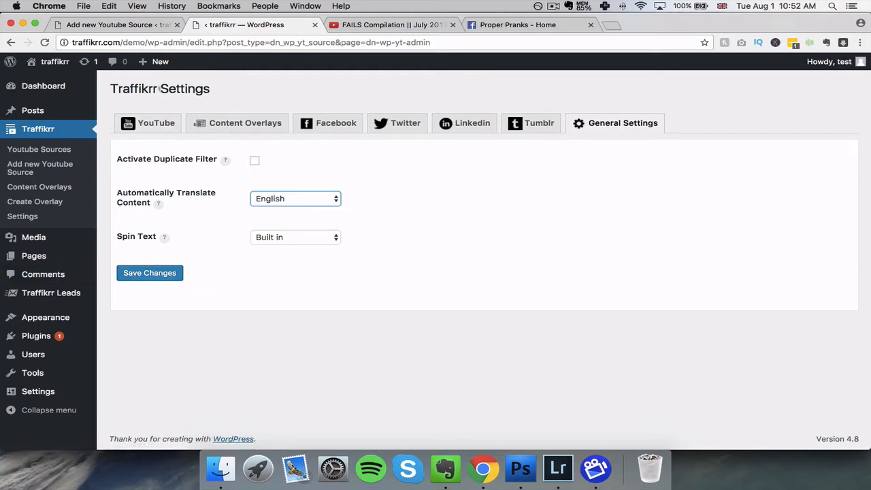
Step: Go back to the new YouTube source form and set the Video Description Position to Disabled
{"action": "left_click", "coordinate": [150, 25]}
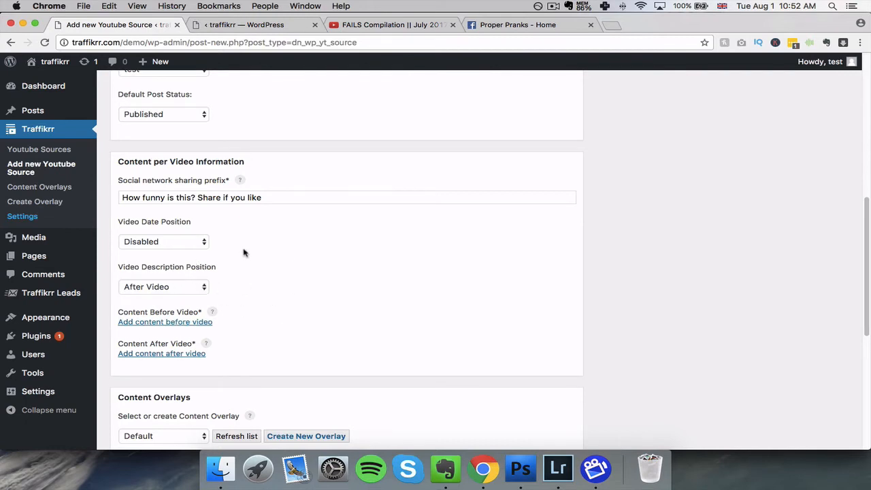
{"action": "scroll", "coordinate": [245, 262], "scroll_direction": "down", "scroll_amount": 1}
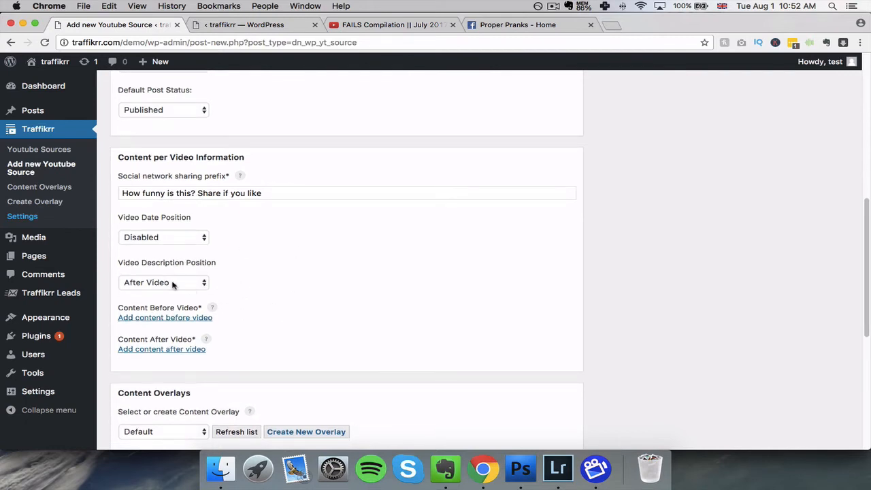
{"action": "left_click", "coordinate": [185, 289]}
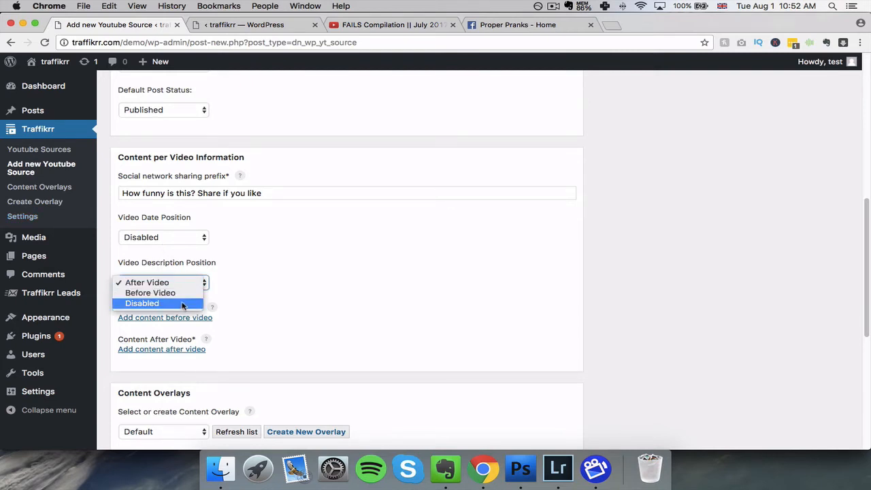
{"action": "left_click", "coordinate": [182, 304]}
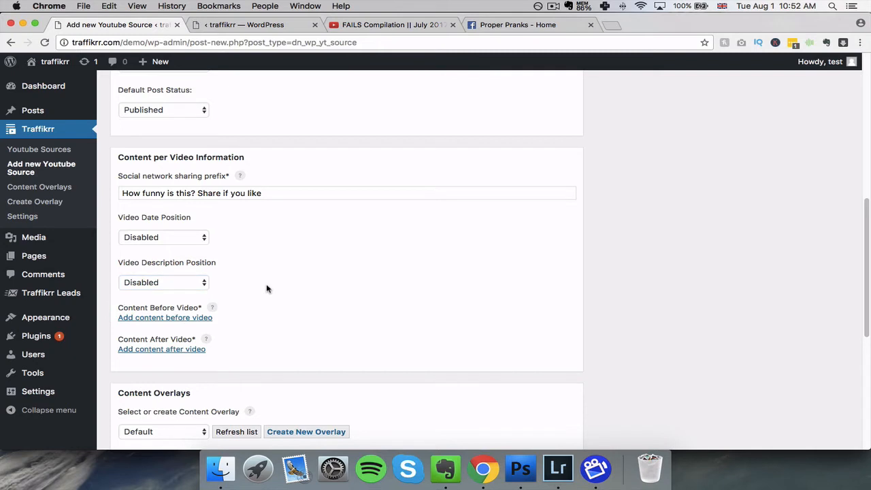
Step: Open the editor for adding content before the video in the per-video content settings
{"action": "scroll", "coordinate": [265, 289], "scroll_direction": "down", "scroll_amount": 1}
{"action": "scroll", "coordinate": [252, 255], "scroll_direction": "down", "scroll_amount": 3}
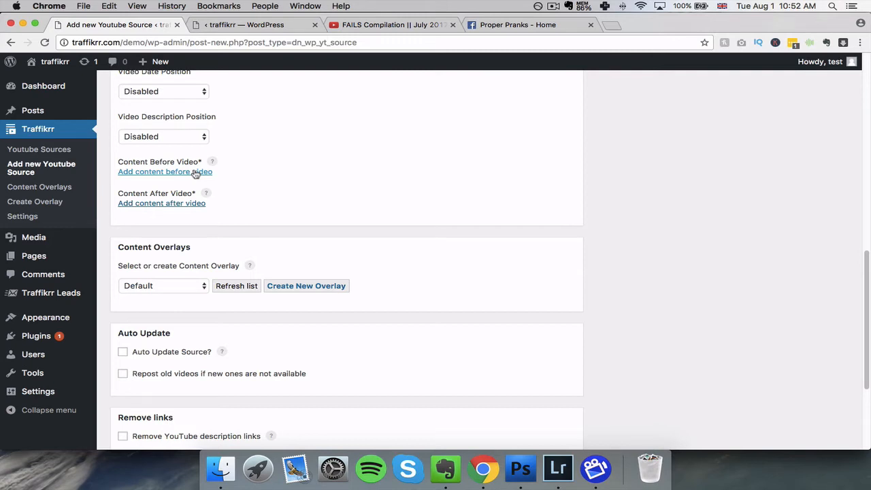
{"action": "scroll", "coordinate": [292, 137], "scroll_direction": "up", "scroll_amount": 5}
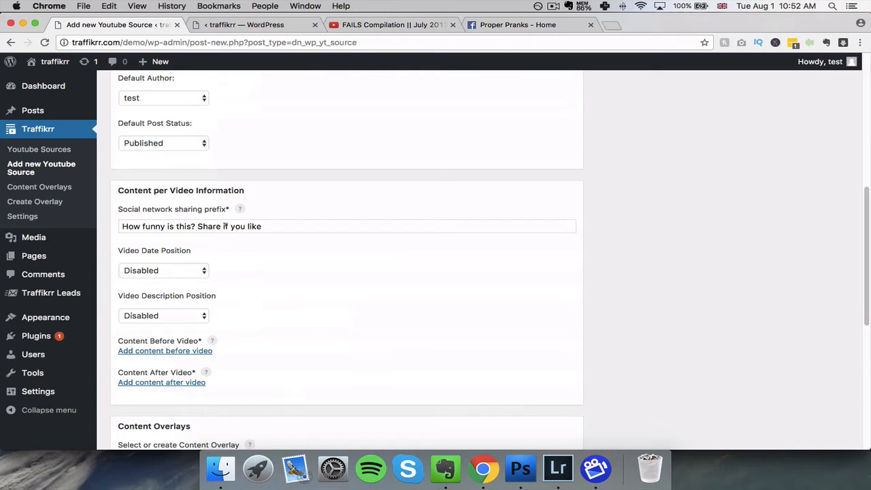
{"action": "scroll", "coordinate": [223, 310], "scroll_direction": "down", "scroll_amount": 1}
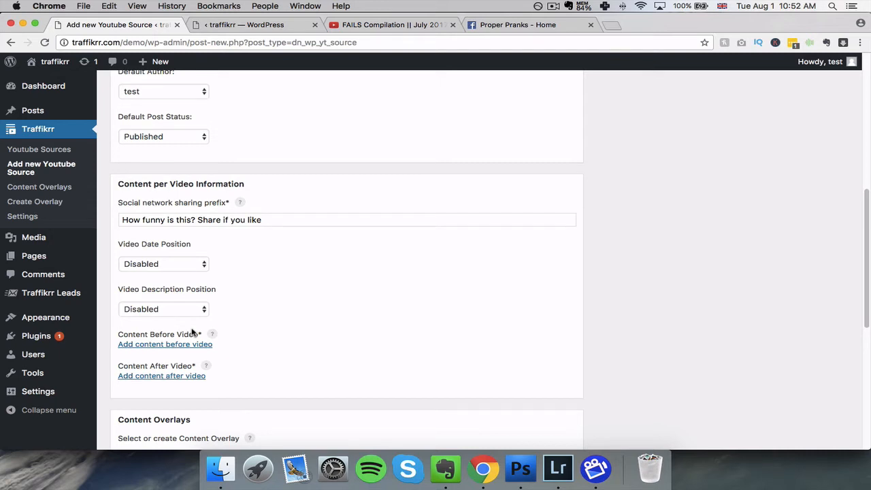
{"action": "scroll", "coordinate": [301, 282], "scroll_direction": "down", "scroll_amount": 2}
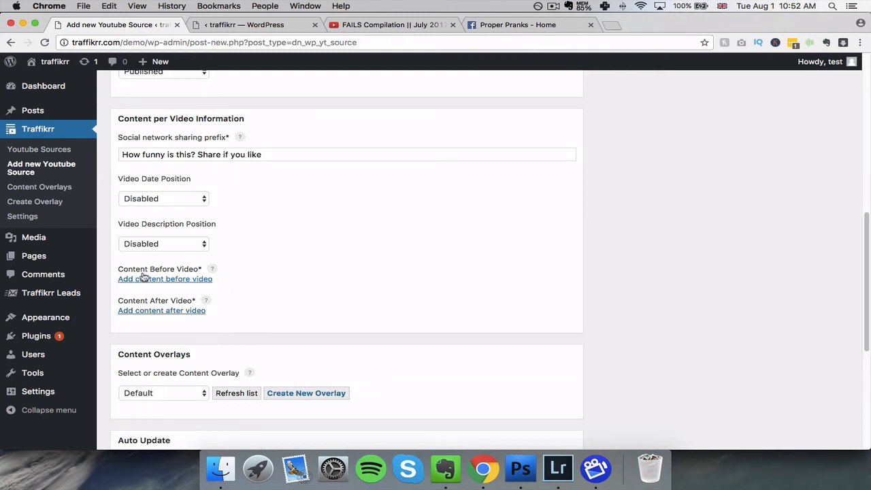
{"action": "left_click", "coordinate": [193, 280]}
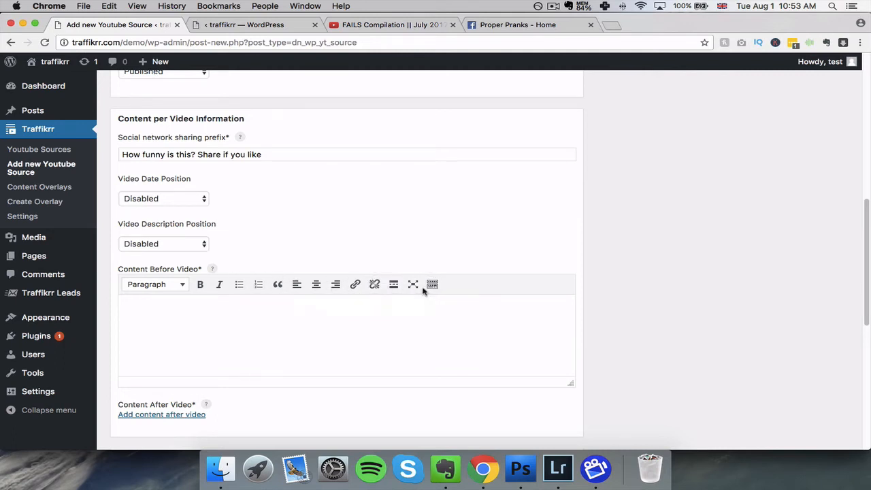
Step: Choose GoPro (ad) as the content overlay for the new YouTube source
{"action": "scroll", "coordinate": [445, 301], "scroll_direction": "down", "scroll_amount": 3}
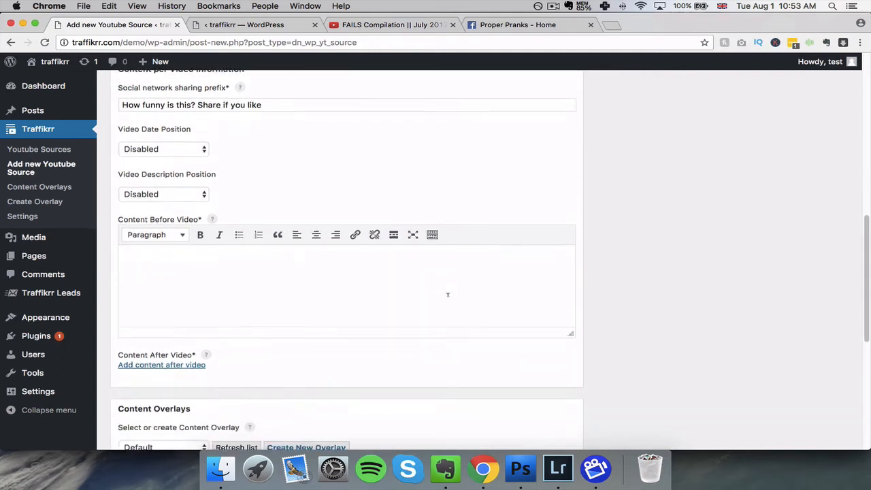
{"action": "scroll", "coordinate": [344, 256], "scroll_direction": "down", "scroll_amount": 2}
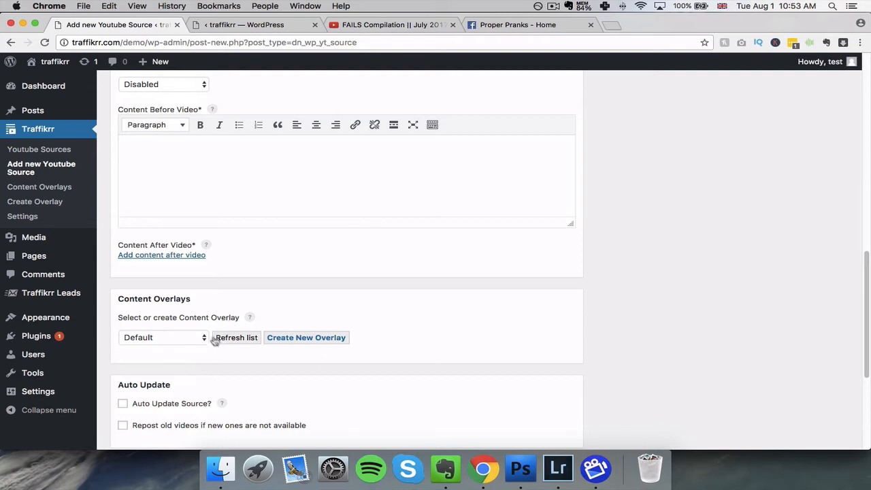
{"action": "left_click", "coordinate": [153, 337]}
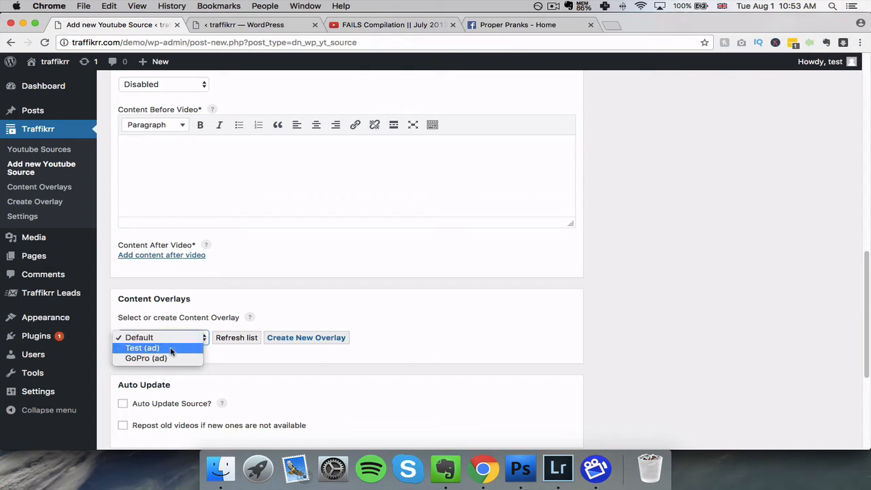
{"action": "left_click", "coordinate": [172, 364]}
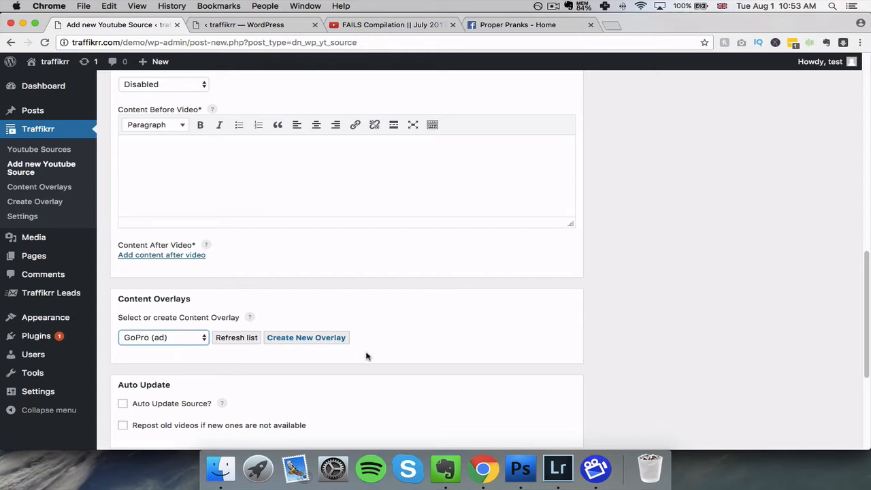
Step: Turn on Auto Update Source for the new YouTube source and set the update interval to 30 Minutes
{"action": "scroll", "coordinate": [355, 327], "scroll_direction": "down", "scroll_amount": 5}
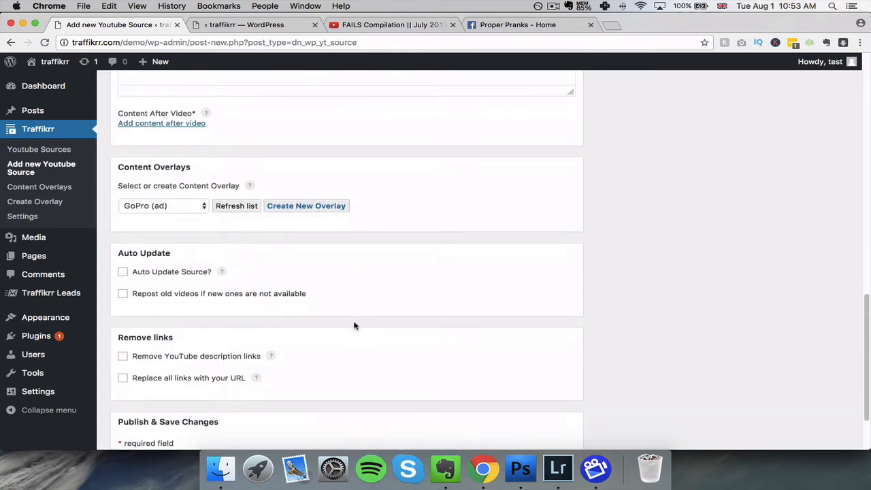
{"action": "mouse_move", "coordinate": [221, 273]}
{"action": "left_click_drag", "start_coordinate": [118, 253], "coordinate": [173, 256]}
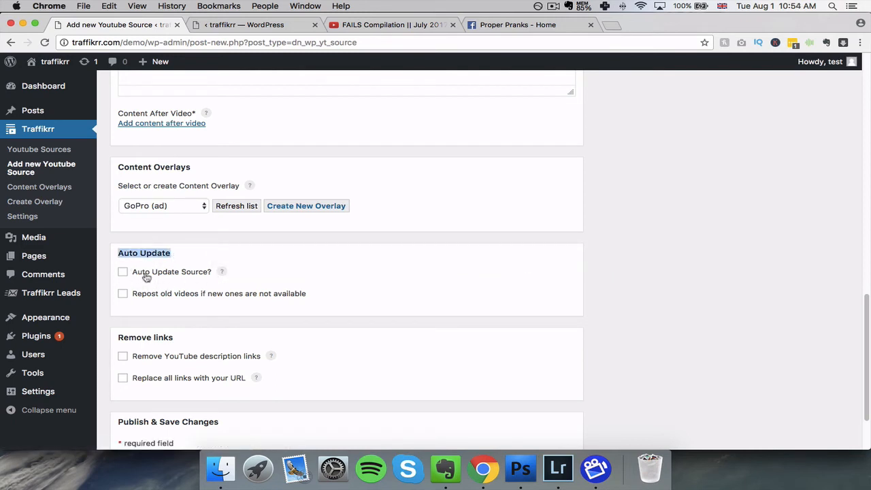
{"action": "left_click", "coordinate": [146, 277]}
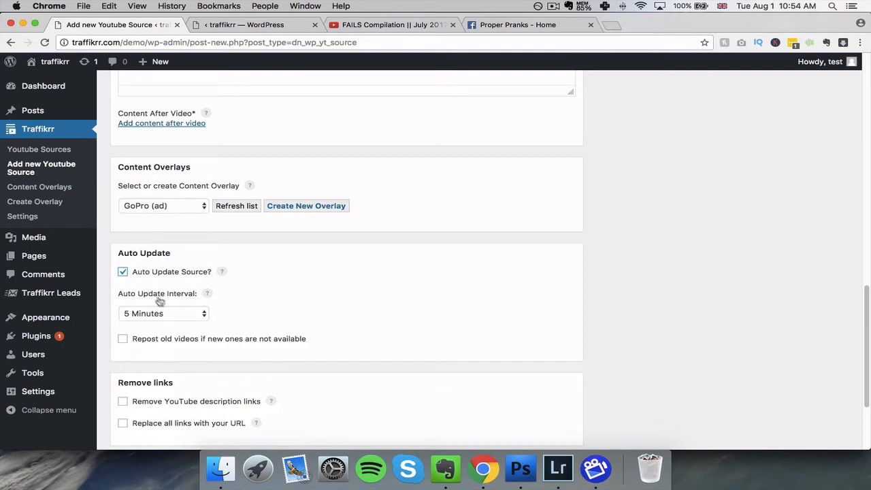
{"action": "left_click", "coordinate": [192, 315]}
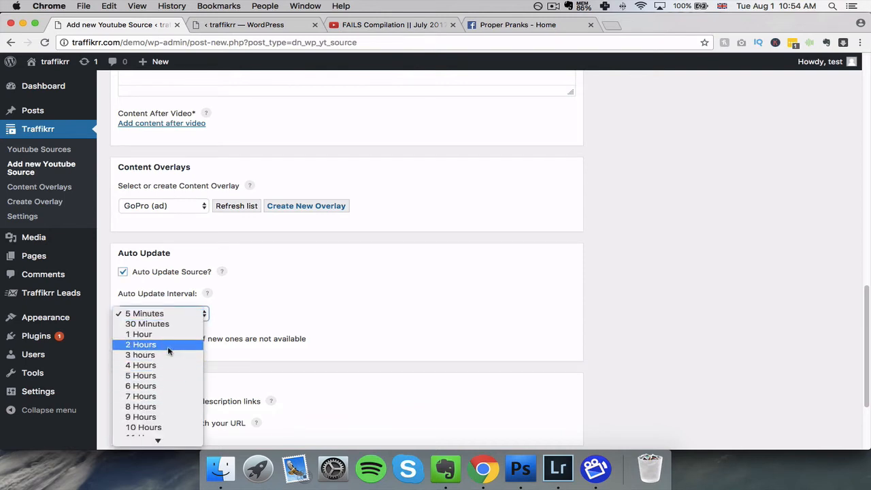
{"action": "left_click", "coordinate": [173, 327]}
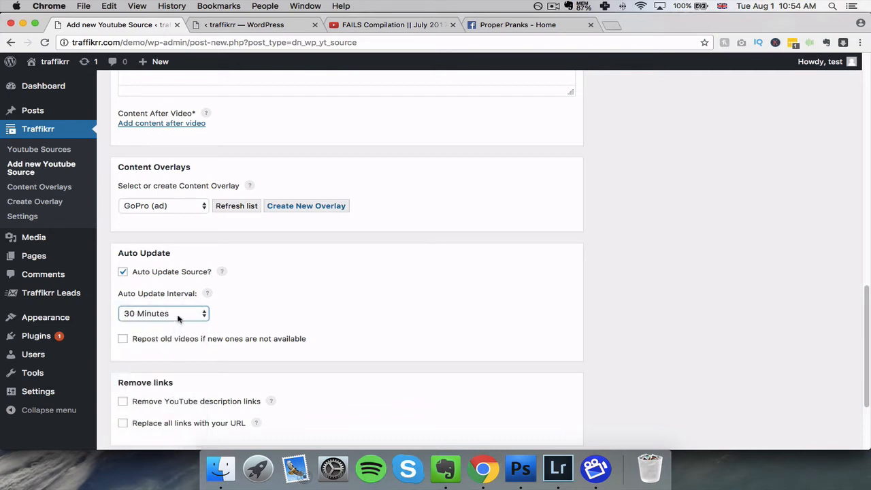
{"action": "left_click", "coordinate": [179, 312]}
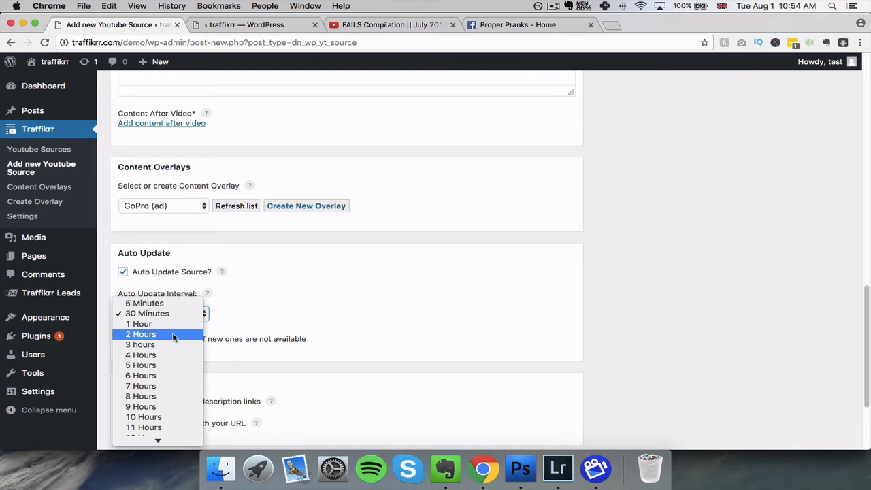
{"action": "left_click", "coordinate": [259, 314]}
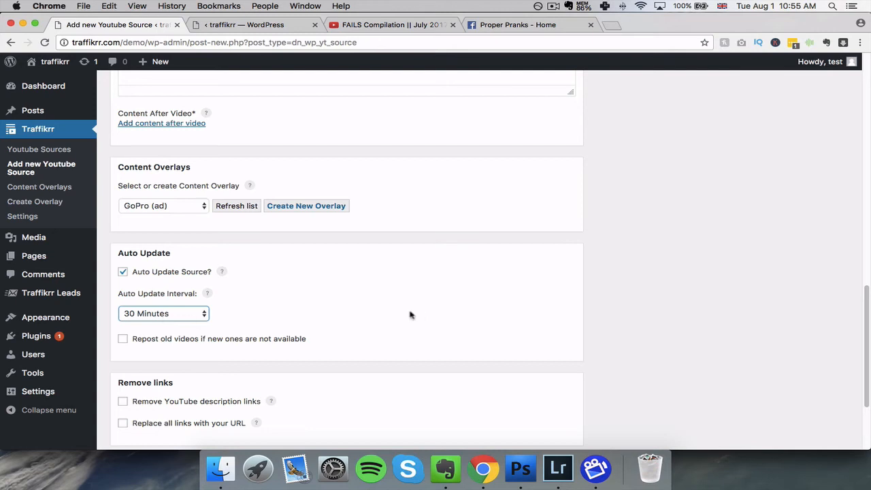
{"action": "left_click", "coordinate": [436, 317]}
Step: Try the Remove links options for YouTube description links and for replacing all links with a custom URL
{"action": "scroll", "coordinate": [438, 313], "scroll_direction": "down", "scroll_amount": 1}
{"action": "scroll", "coordinate": [441, 299], "scroll_direction": "down", "scroll_amount": 3}
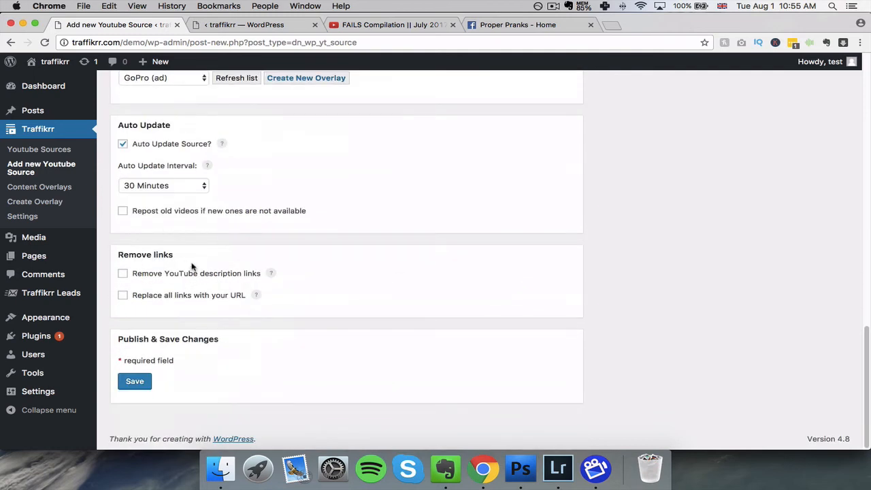
{"action": "left_click", "coordinate": [123, 274]}
{"action": "left_click", "coordinate": [123, 296]}
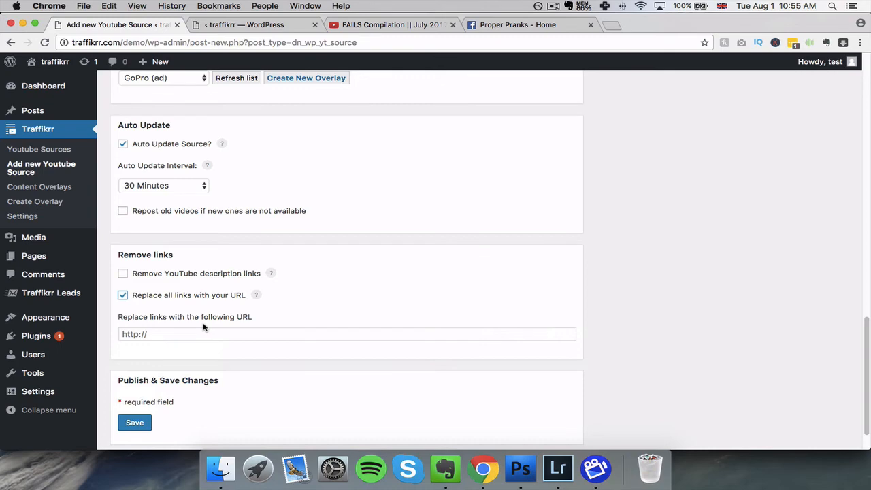
{"action": "left_click", "coordinate": [122, 295]}
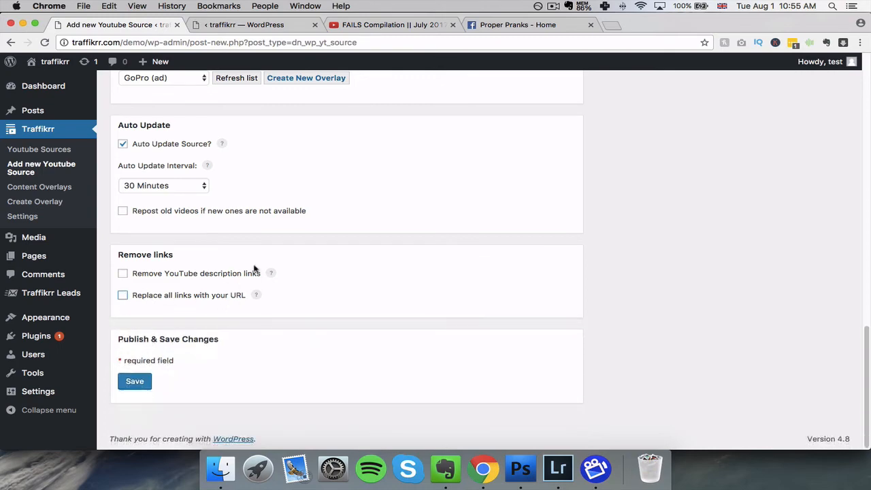
Step: Review the completed Monthly Fails source form, save it and continue to the YouTube Sources list
{"action": "scroll", "coordinate": [302, 297], "scroll_direction": "up", "scroll_amount": 10}
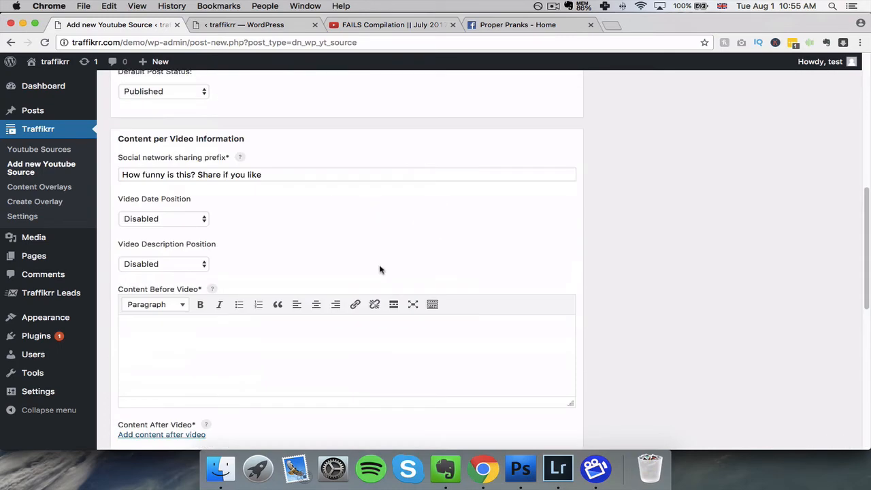
{"action": "scroll", "coordinate": [380, 270], "scroll_direction": "up", "scroll_amount": 8}
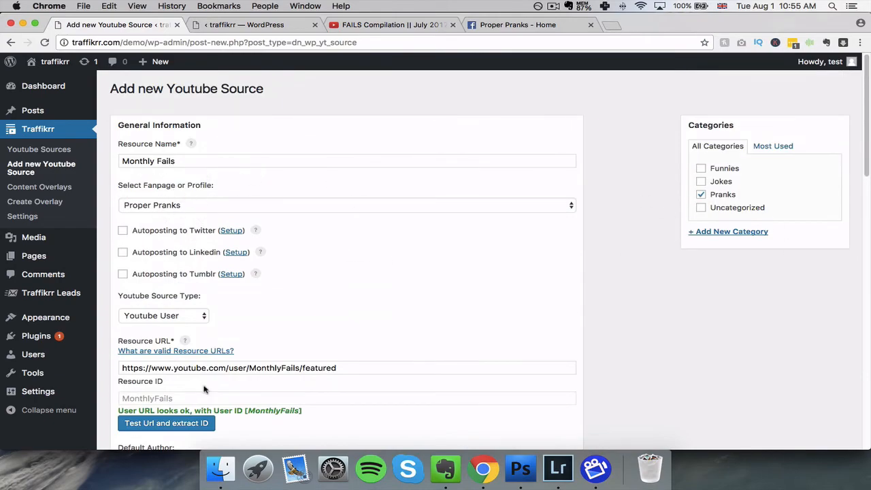
{"action": "scroll", "coordinate": [211, 367], "scroll_direction": "down", "scroll_amount": 5}
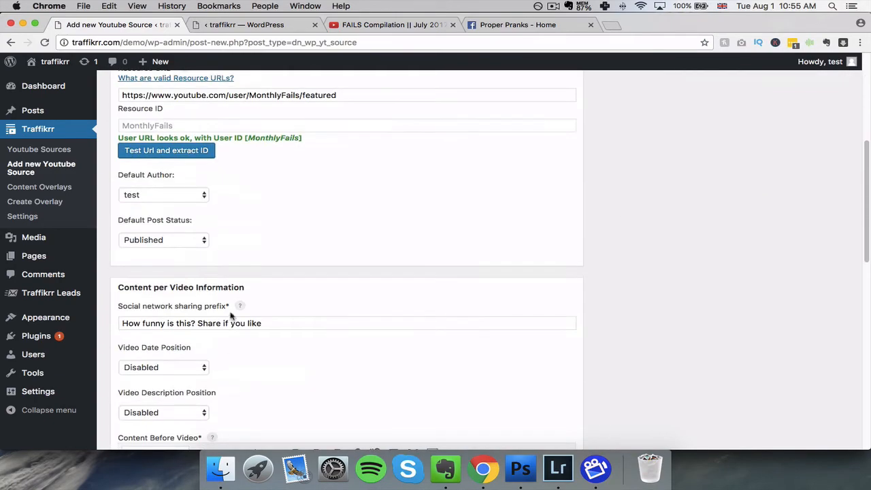
{"action": "scroll", "coordinate": [195, 142], "scroll_direction": "down", "scroll_amount": 3}
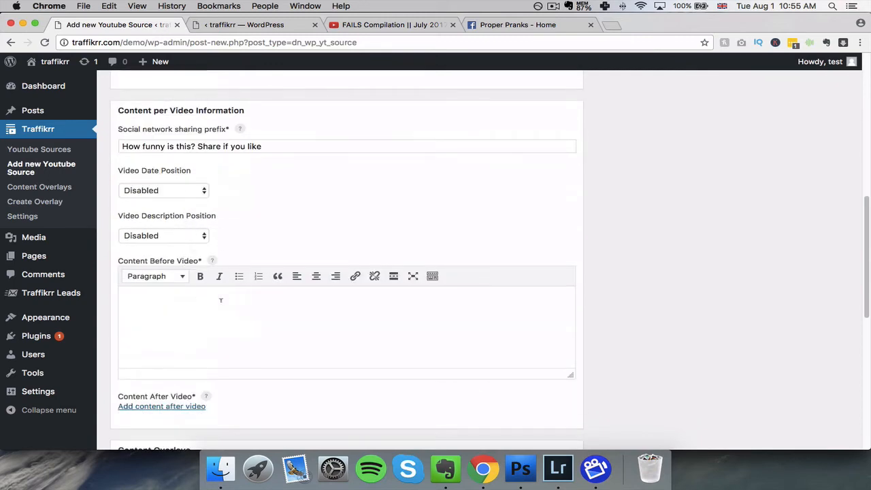
{"action": "scroll", "coordinate": [220, 300], "scroll_direction": "down", "scroll_amount": 7}
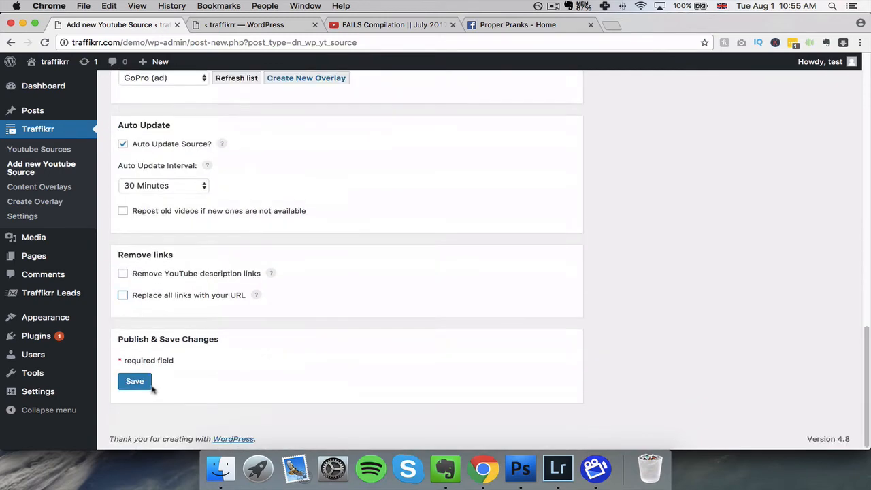
{"action": "left_click", "coordinate": [147, 386]}
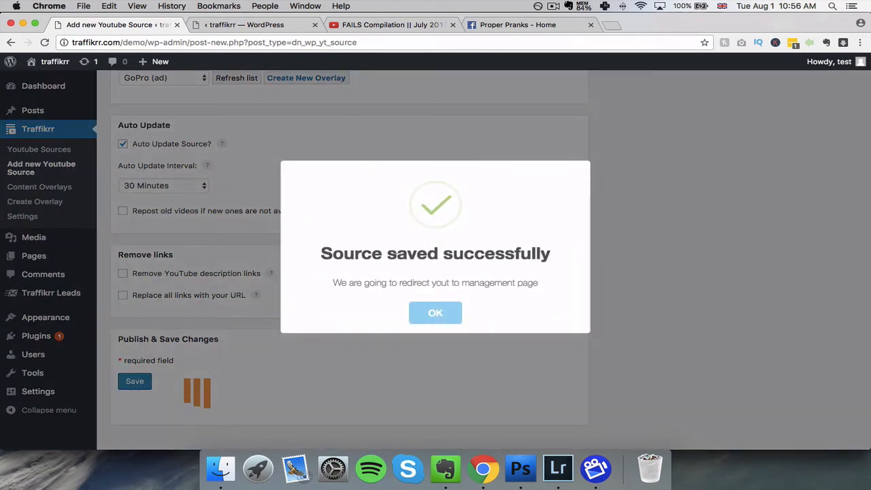
{"action": "left_click", "coordinate": [436, 312]}
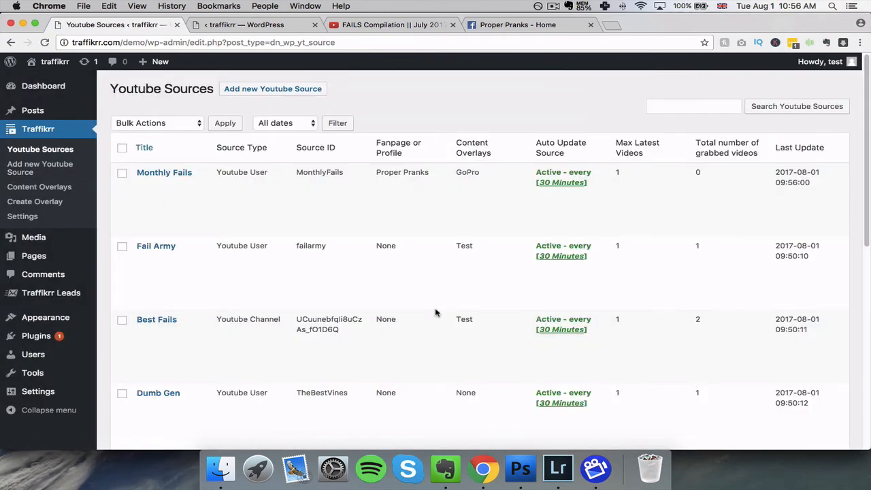
{"action": "mouse_move", "coordinate": [295, 222]}
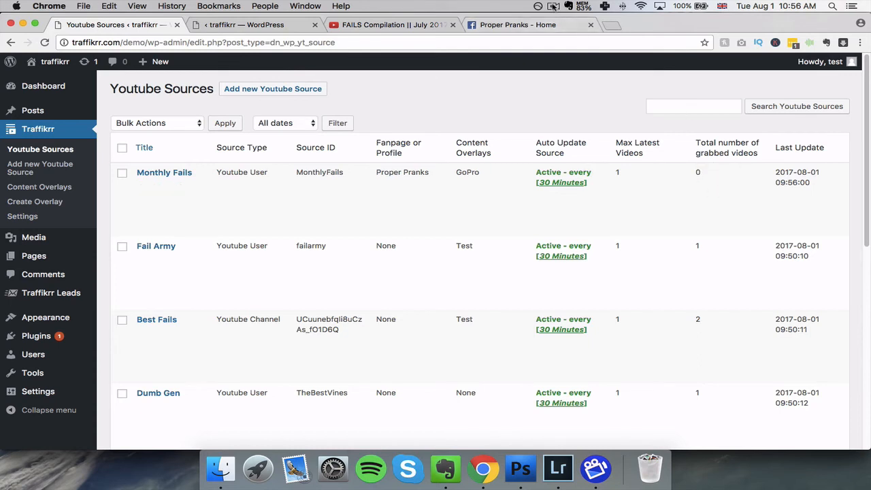
{"action": "left_click", "coordinate": [553, 6]}
{"action": "left_click", "coordinate": [561, 30]}
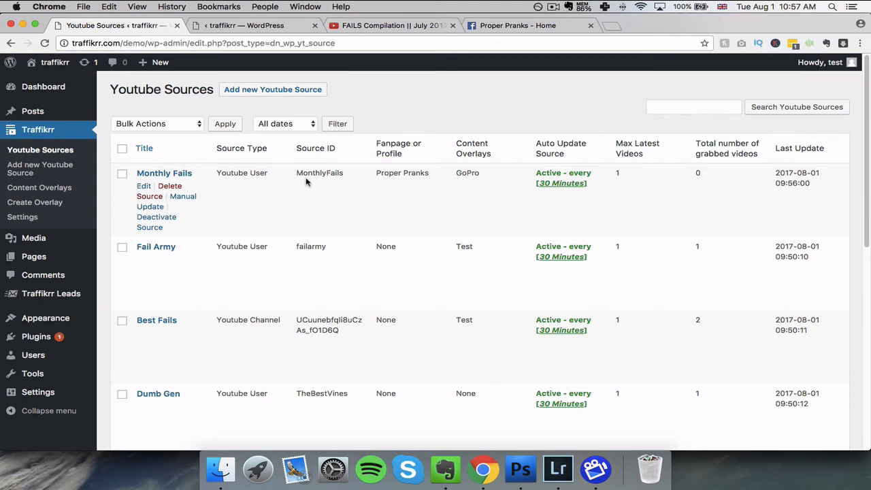
Step: Run a manual update of the Monthly Fails source to fetch its latest video
{"action": "left_click", "coordinate": [183, 200]}
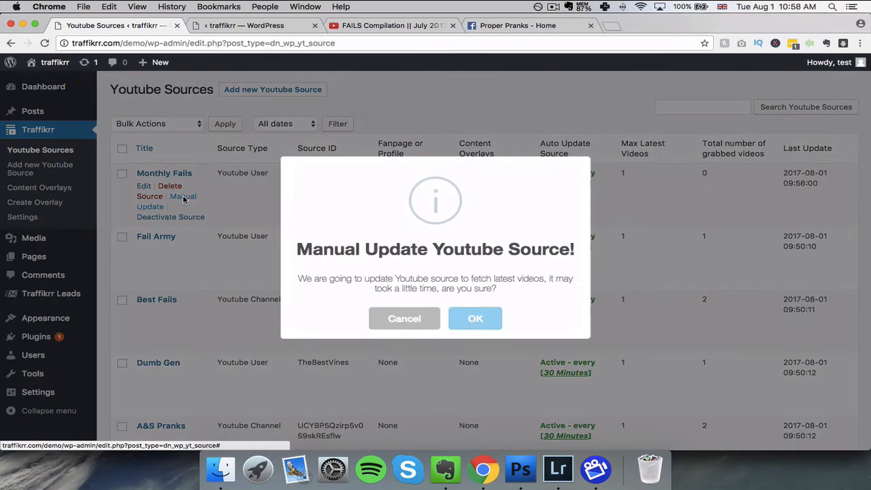
{"action": "left_click", "coordinate": [481, 321]}
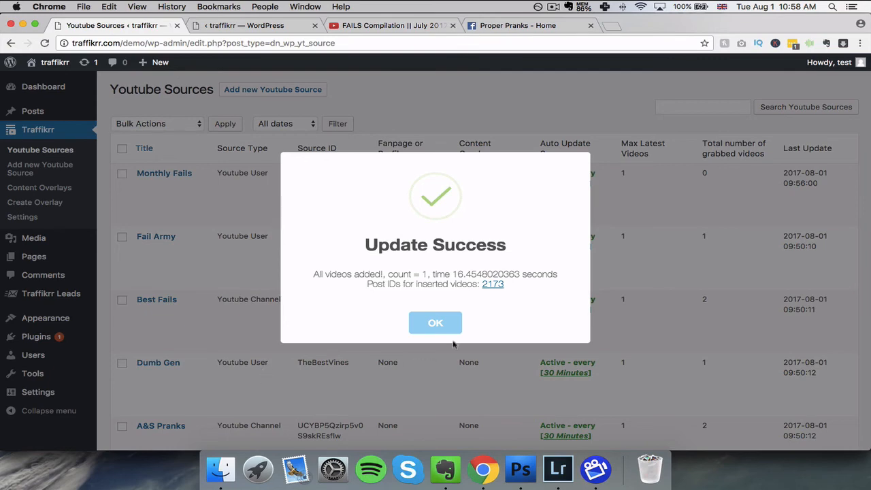
{"action": "left_click", "coordinate": [427, 325]}
{"action": "mouse_move", "coordinate": [425, 327]}
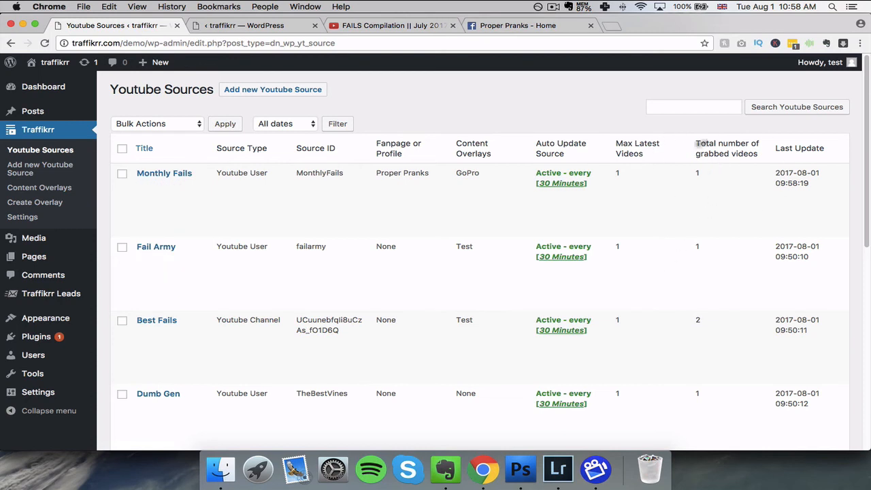
{"action": "mouse_move", "coordinate": [680, 174]}
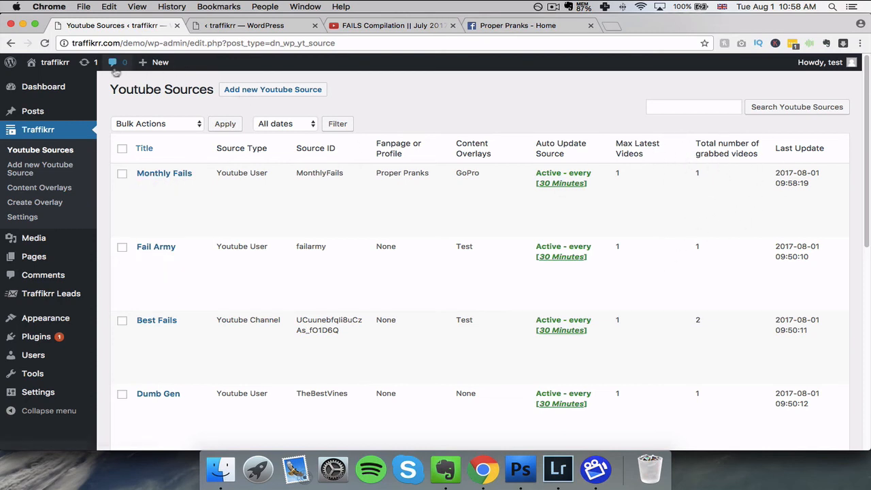
Step: Open the live site's front page in a separate browser tab and switch to it
{"action": "right_click", "coordinate": [56, 80]}
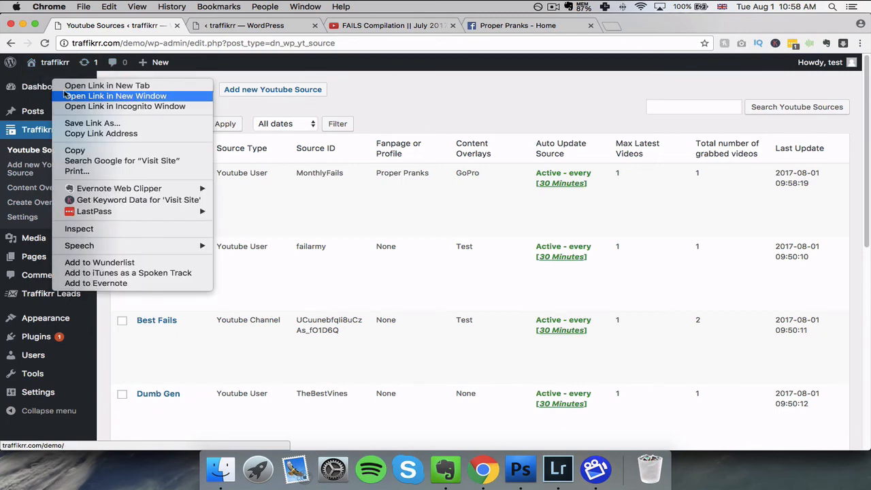
{"action": "left_click", "coordinate": [66, 87]}
{"action": "mouse_move", "coordinate": [65, 91]}
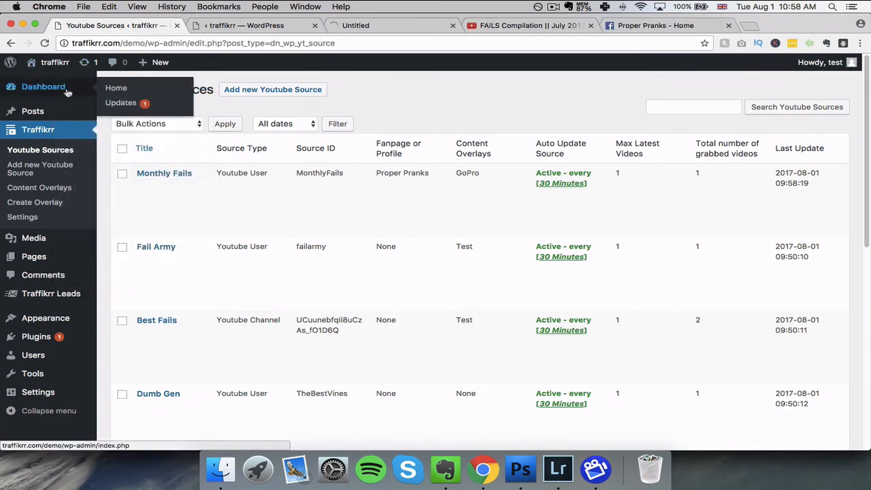
{"action": "left_click", "coordinate": [381, 26]}
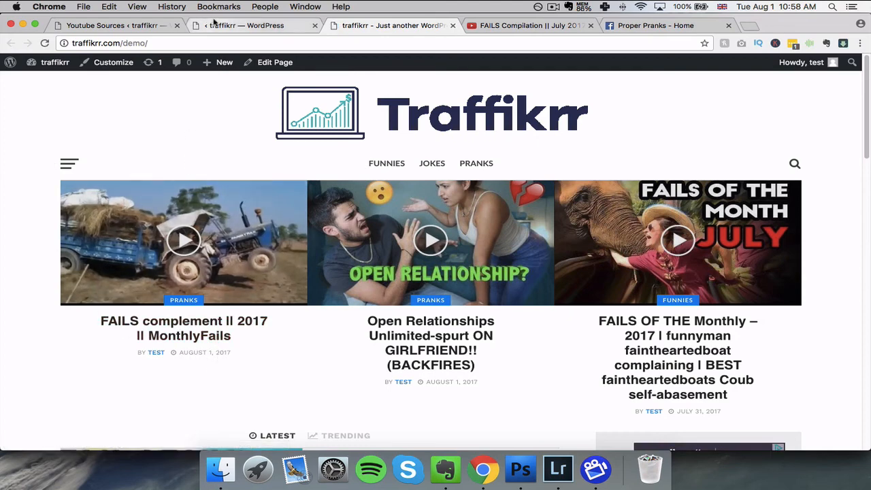
Step: Go back from the FAILS Compilation video to the MonthlyFails channel's uploads on YouTube to check its newest video
{"action": "left_click", "coordinate": [482, 26]}
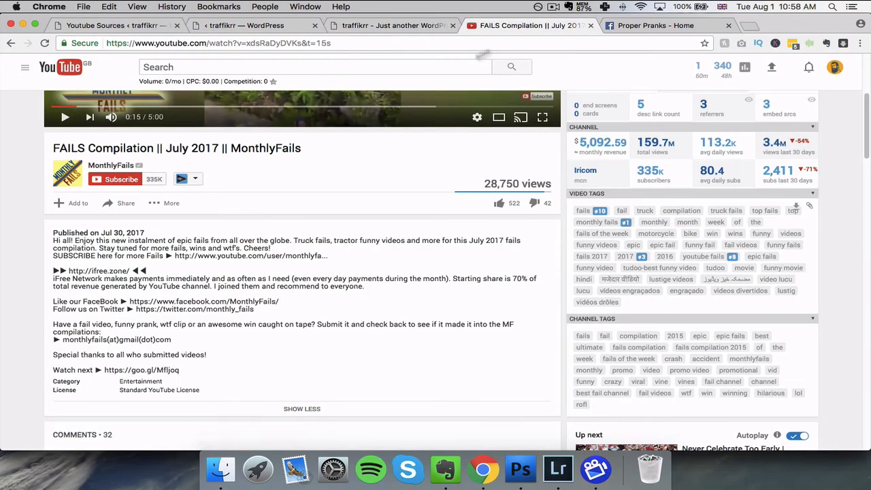
{"action": "scroll", "coordinate": [334, 256], "scroll_direction": "up", "scroll_amount": 5}
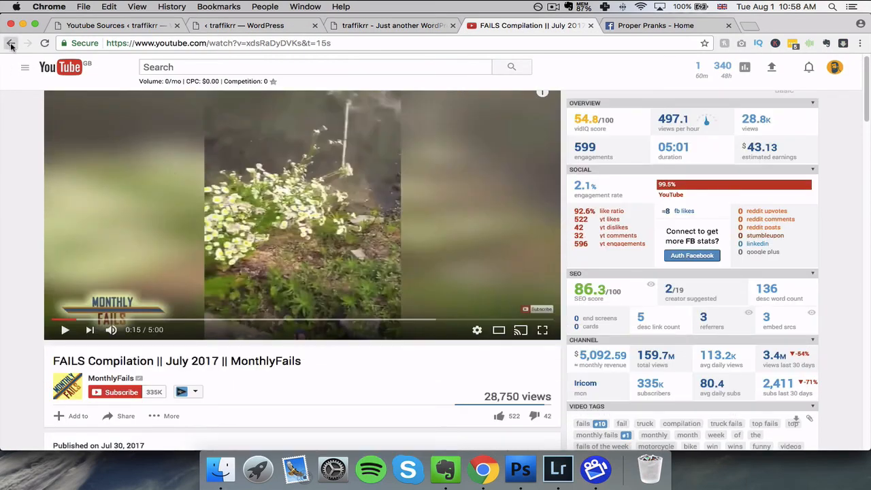
{"action": "left_click", "coordinate": [11, 45]}
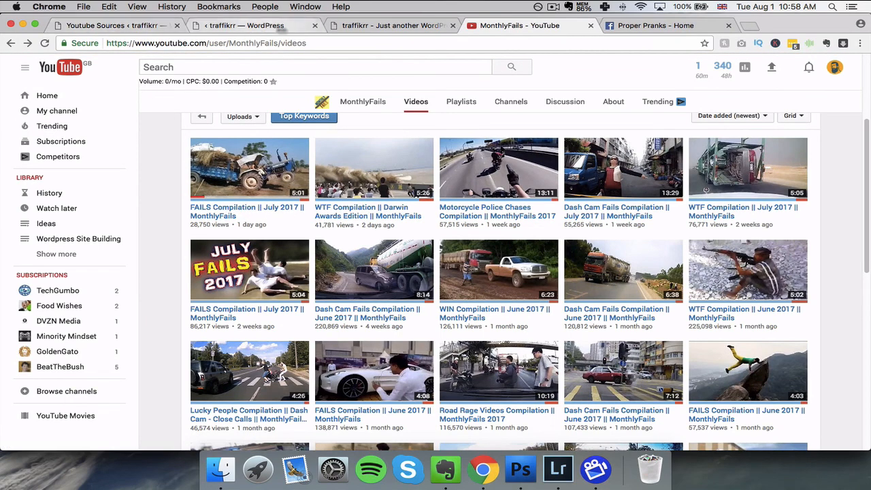
Step: Return to the Traffikrr site and open the imported MonthlyFails post at its embedded video
{"action": "left_click", "coordinate": [370, 26]}
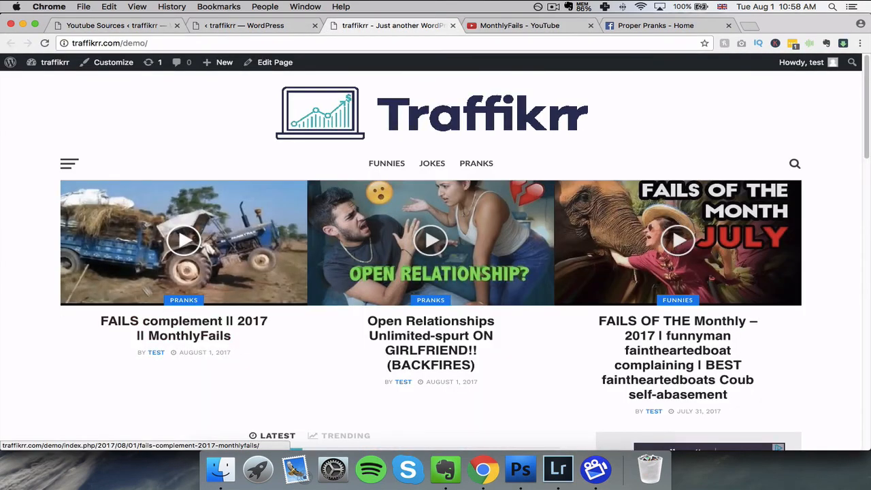
{"action": "scroll", "coordinate": [137, 235], "scroll_direction": "down", "scroll_amount": 1}
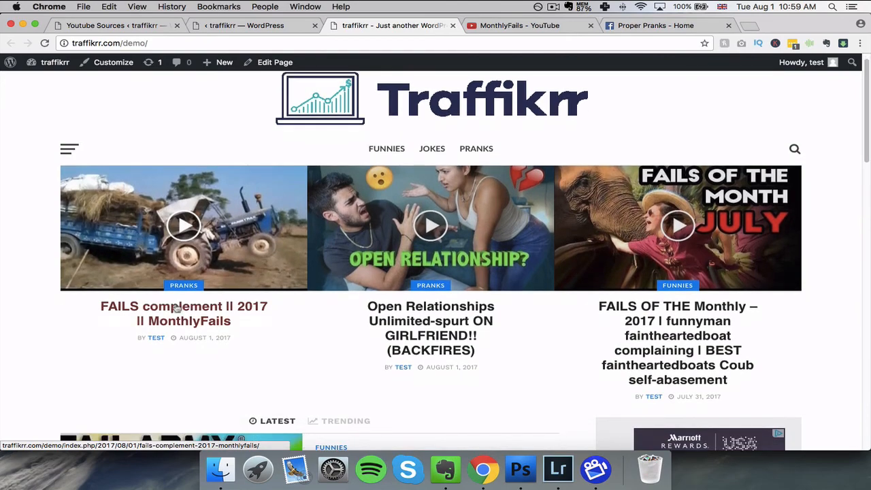
{"action": "left_click", "coordinate": [188, 315]}
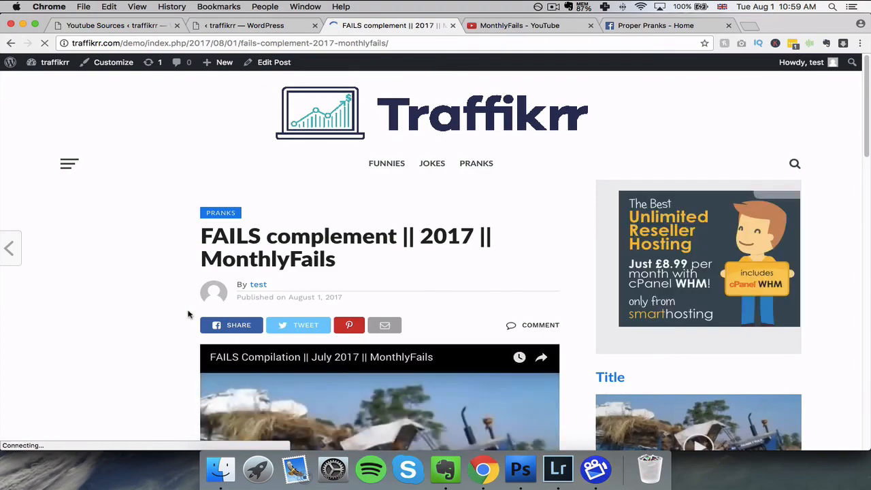
{"action": "scroll", "coordinate": [189, 315], "scroll_direction": "down", "scroll_amount": 3}
{"action": "scroll", "coordinate": [208, 263], "scroll_direction": "down", "scroll_amount": 3}
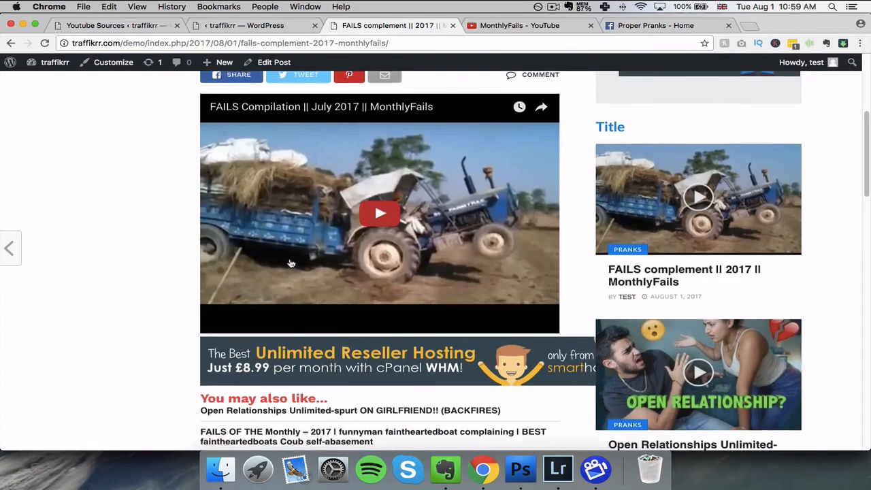
{"action": "scroll", "coordinate": [291, 263], "scroll_direction": "up", "scroll_amount": 1}
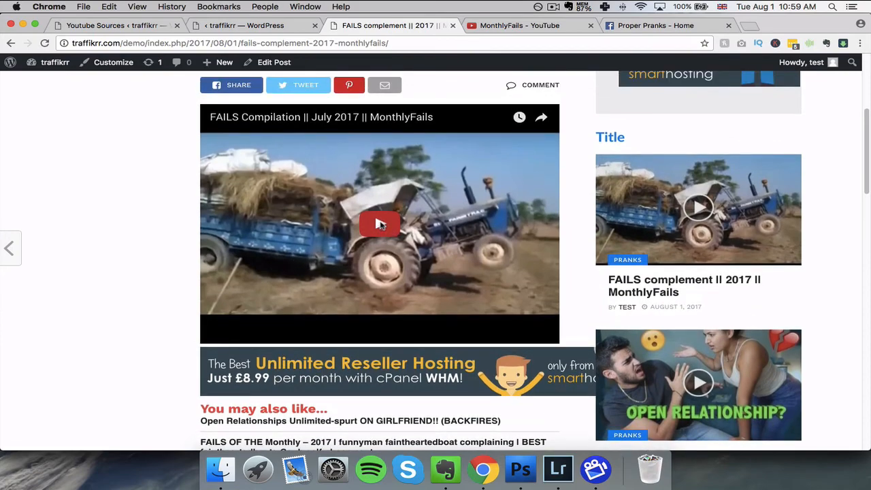
Step: Play the embedded video in the MonthlyFails post with the sound lowered to check the content overlay
{"action": "left_click", "coordinate": [379, 225]}
{"action": "key", "text": "XF86AudioLowerVolume"}
{"action": "key", "text": "XF86AudioLowerVolume"}
{"action": "key", "text": "XF86AudioLowerVolume"}
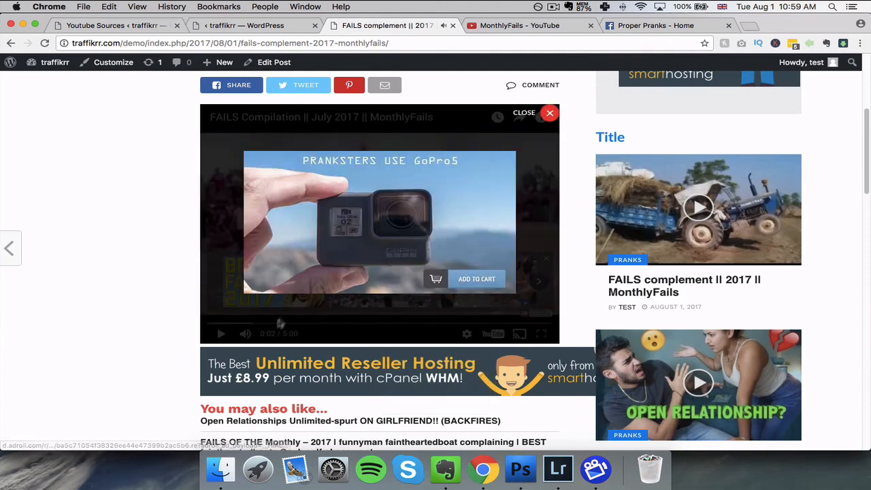
Step: Follow the GoPro overlay on the embedded video to its Amazon product page, and close that page again
{"action": "left_click", "coordinate": [397, 229]}
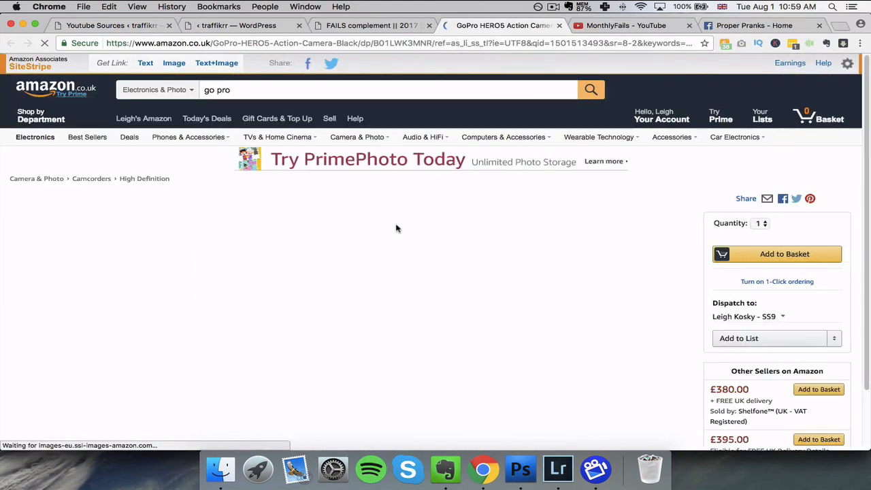
{"action": "left_click", "coordinate": [560, 25]}
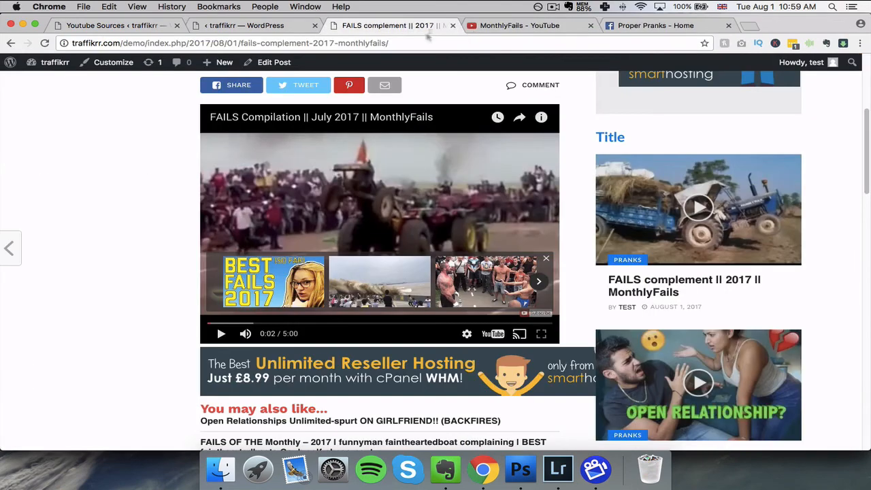
Step: Switch to the Proper Pranks Facebook page, reload it and find the shared MonthlyFails post among its posts
{"action": "left_click", "coordinate": [632, 28]}
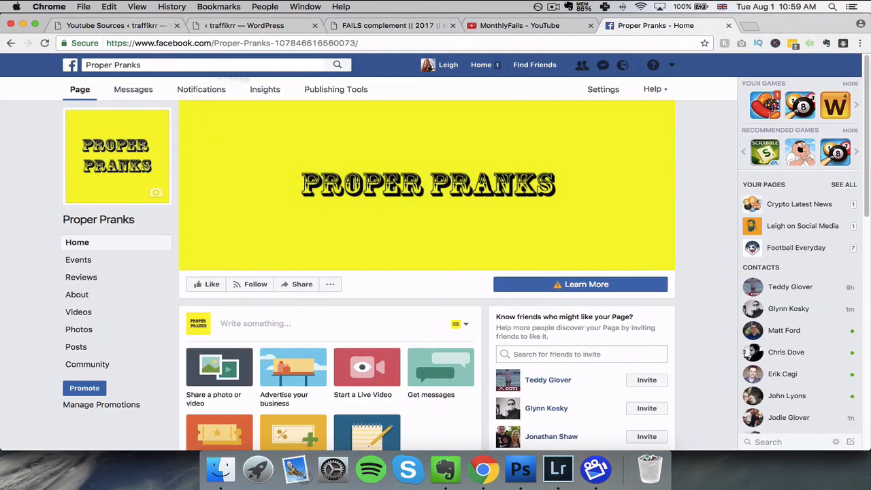
{"action": "left_click", "coordinate": [45, 43]}
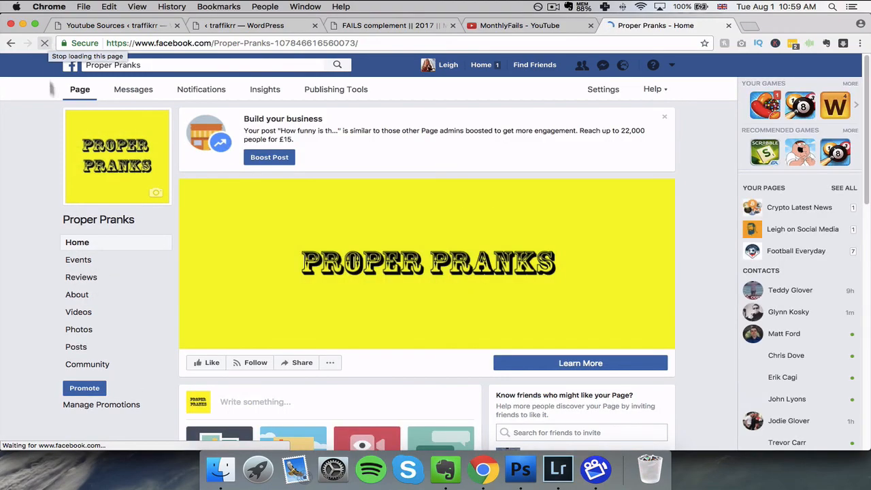
{"action": "scroll", "coordinate": [102, 285], "scroll_direction": "down", "scroll_amount": 4}
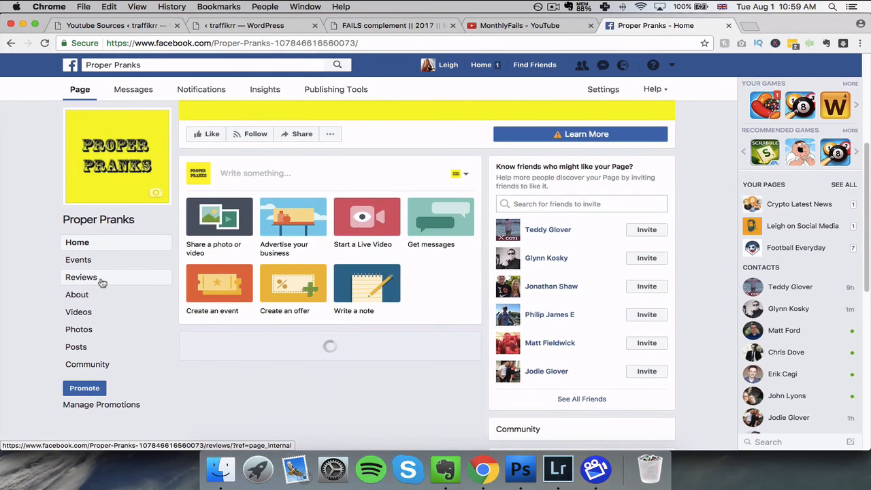
{"action": "scroll", "coordinate": [102, 282], "scroll_direction": "down", "scroll_amount": 5}
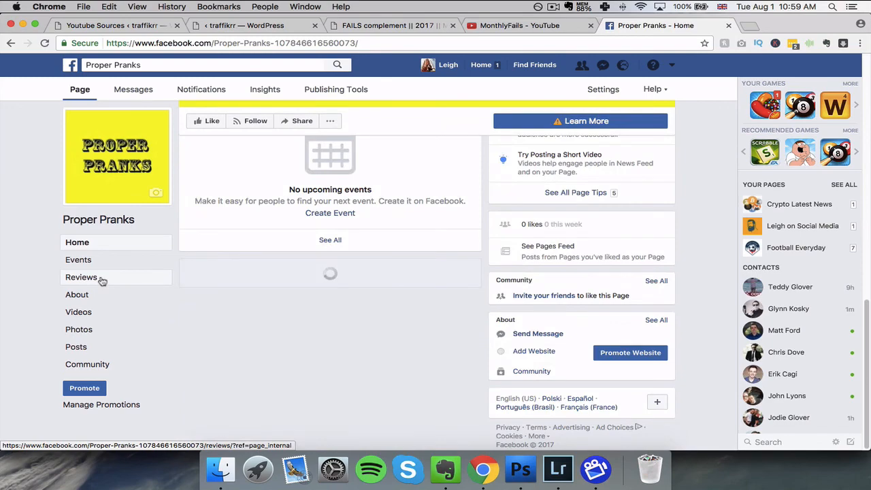
{"action": "scroll", "coordinate": [102, 281], "scroll_direction": "down", "scroll_amount": 10}
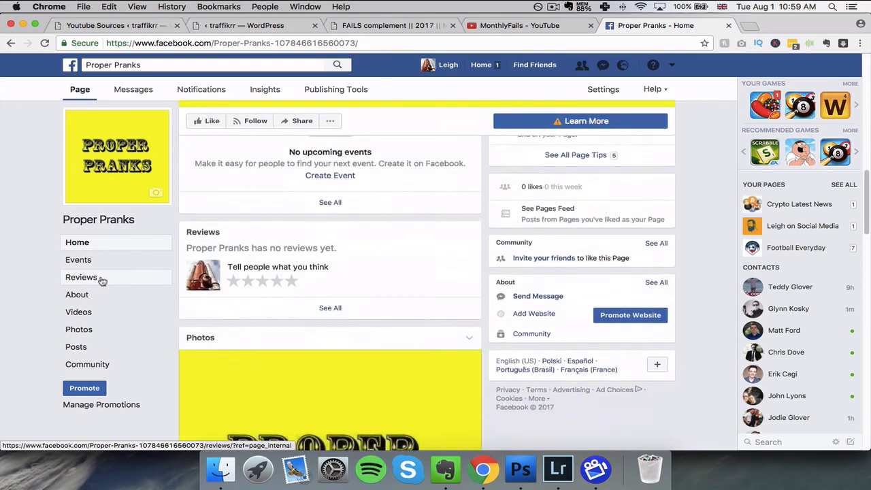
{"action": "scroll", "coordinate": [102, 280], "scroll_direction": "up", "scroll_amount": 2}
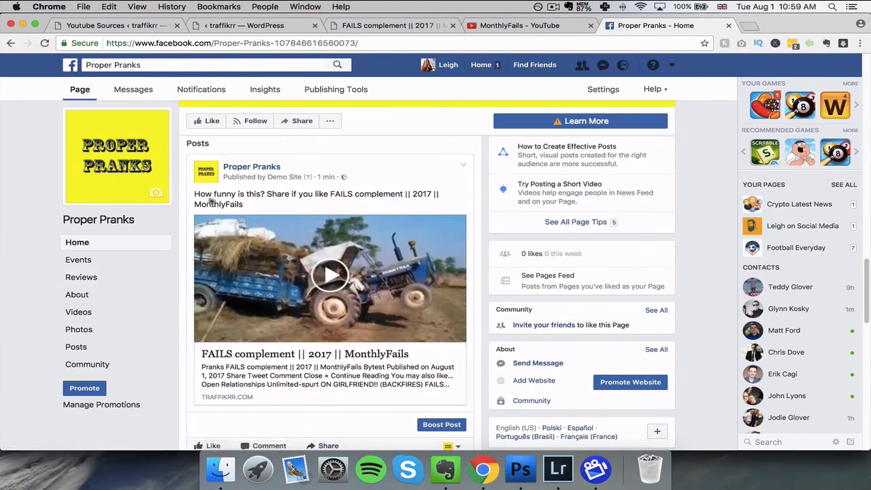
Step: Open the MonthlyFails article from the Facebook post and play its embedded video to check the content overlay
{"action": "left_click", "coordinate": [343, 356]}
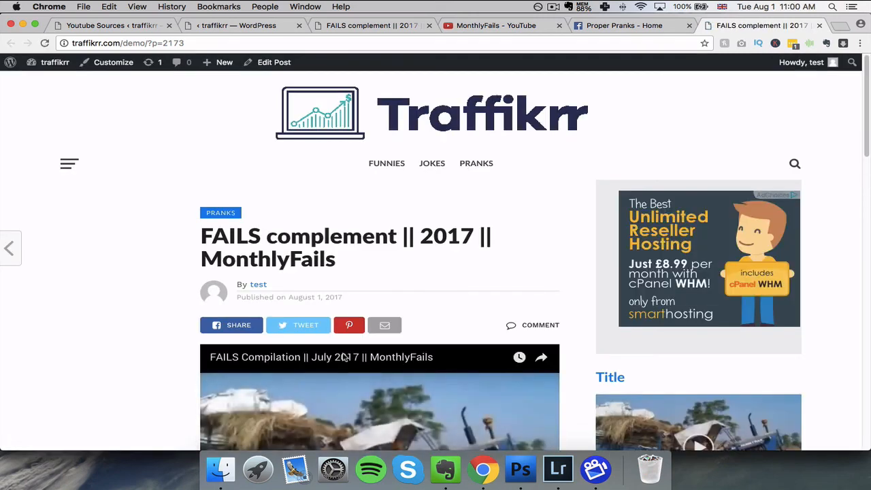
{"action": "scroll", "coordinate": [455, 260], "scroll_direction": "down", "scroll_amount": 4}
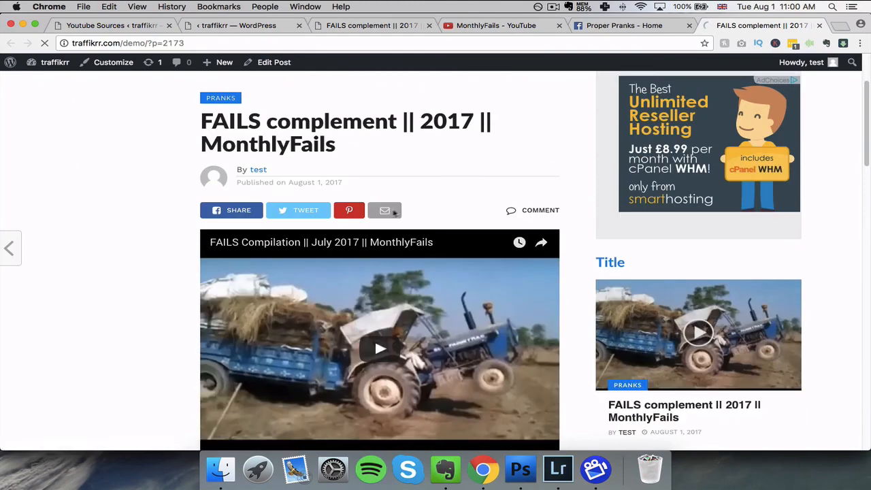
{"action": "left_click", "coordinate": [385, 367]}
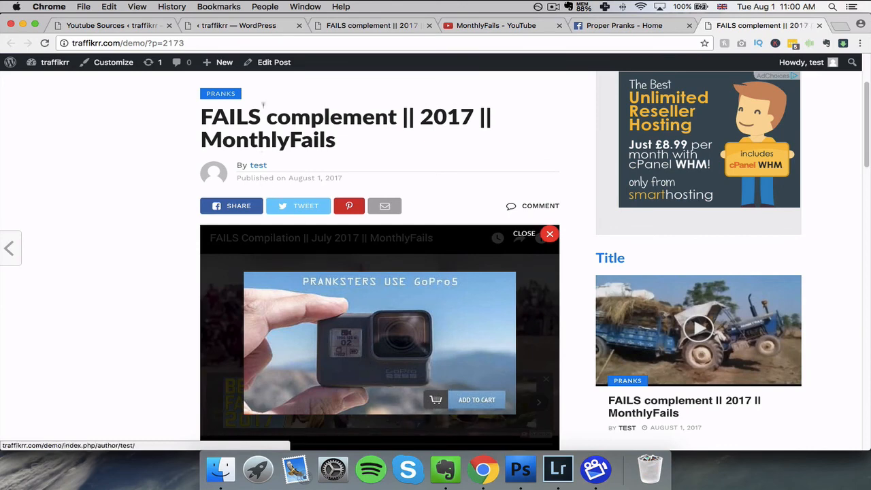
Step: Return to the Youtube Sources list in the WordPress admin and review the sources' auto-update settings and grabbed videos
{"action": "left_click", "coordinate": [113, 25]}
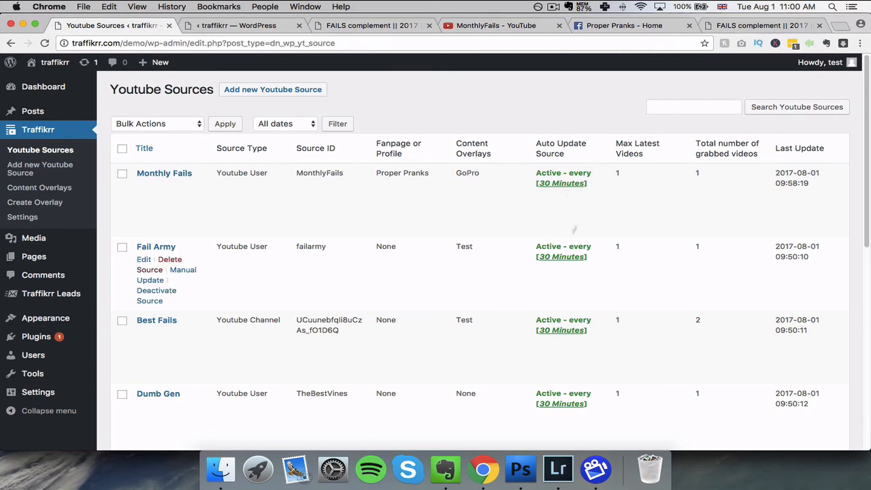
{"action": "scroll", "coordinate": [864, 157], "scroll_direction": "down", "scroll_amount": 5}
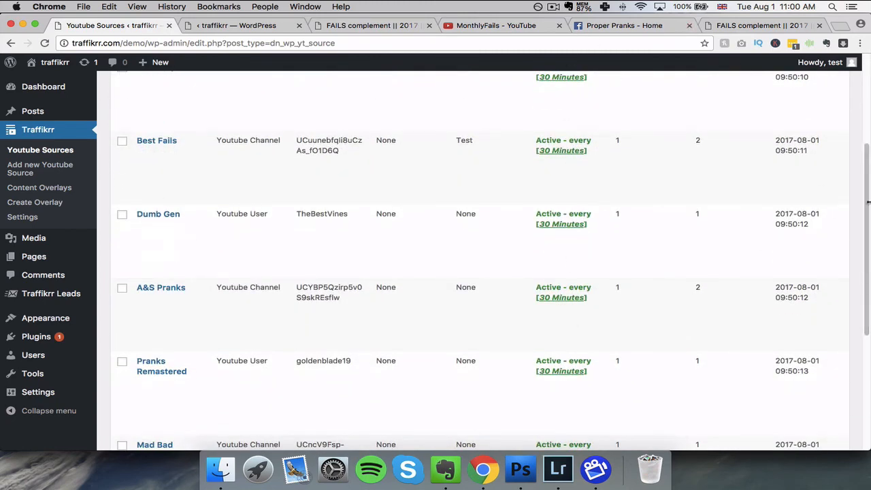
{"action": "scroll", "coordinate": [868, 194], "scroll_direction": "up", "scroll_amount": 1}
{"action": "scroll", "coordinate": [867, 195], "scroll_direction": "up", "scroll_amount": 4}
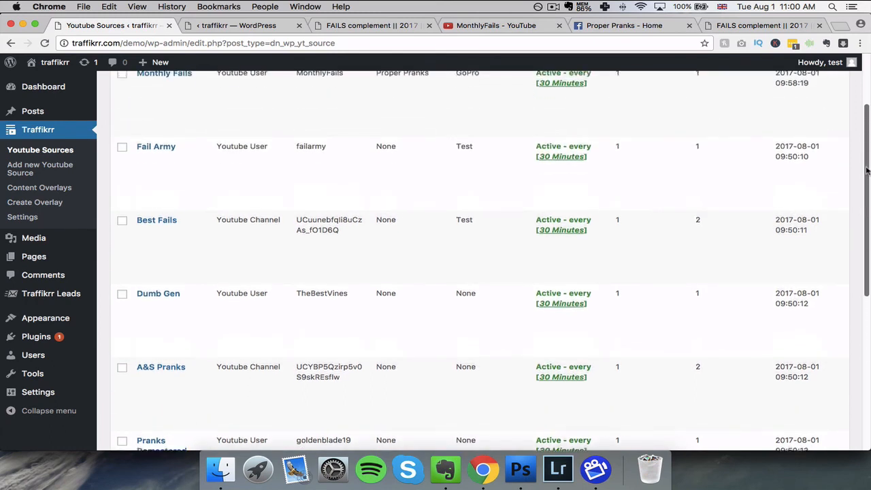